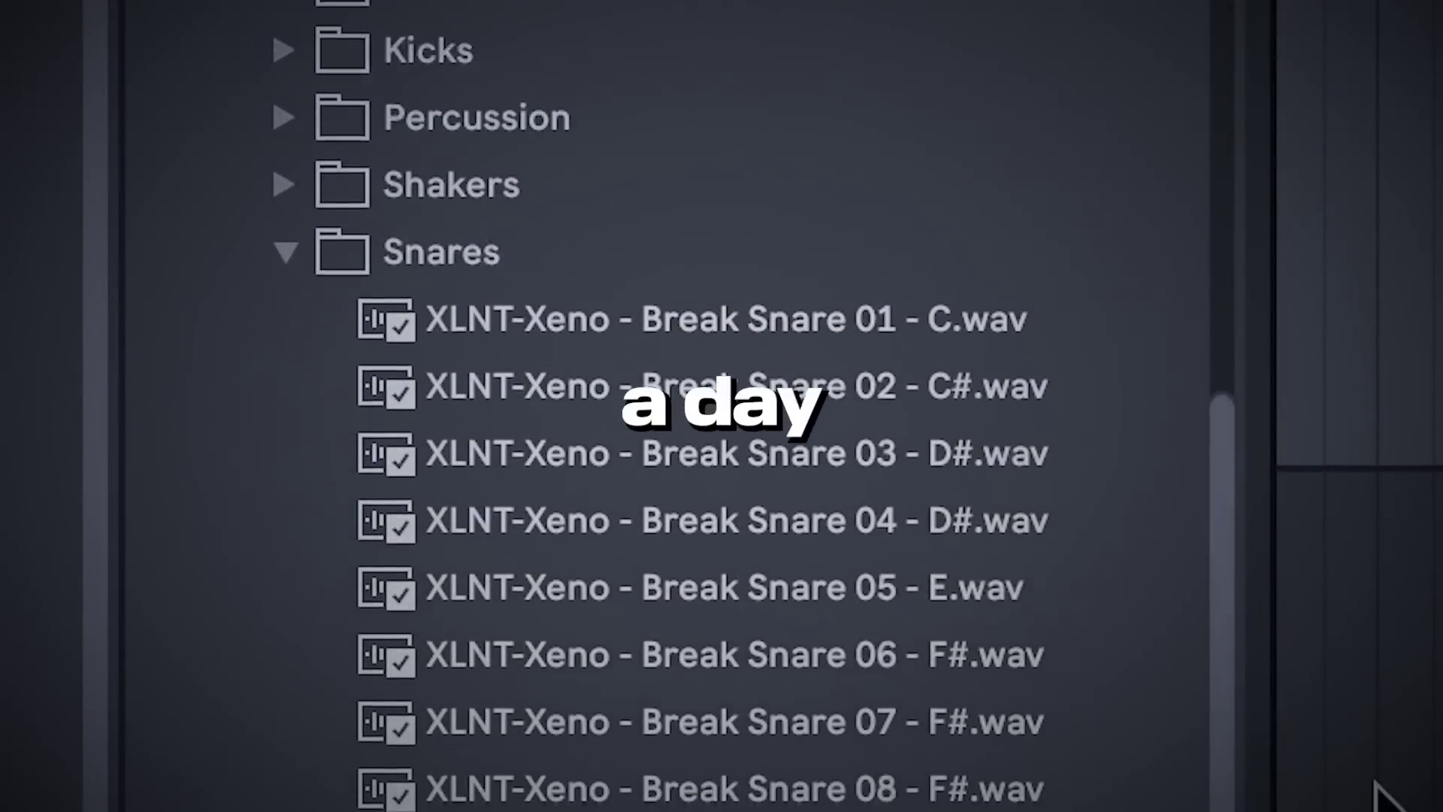
Load Rim Snare 04 into Sampler and loop it in sustain from 226 to about 715
scroll(1233, 628, down, 6)
click(1195, 707)
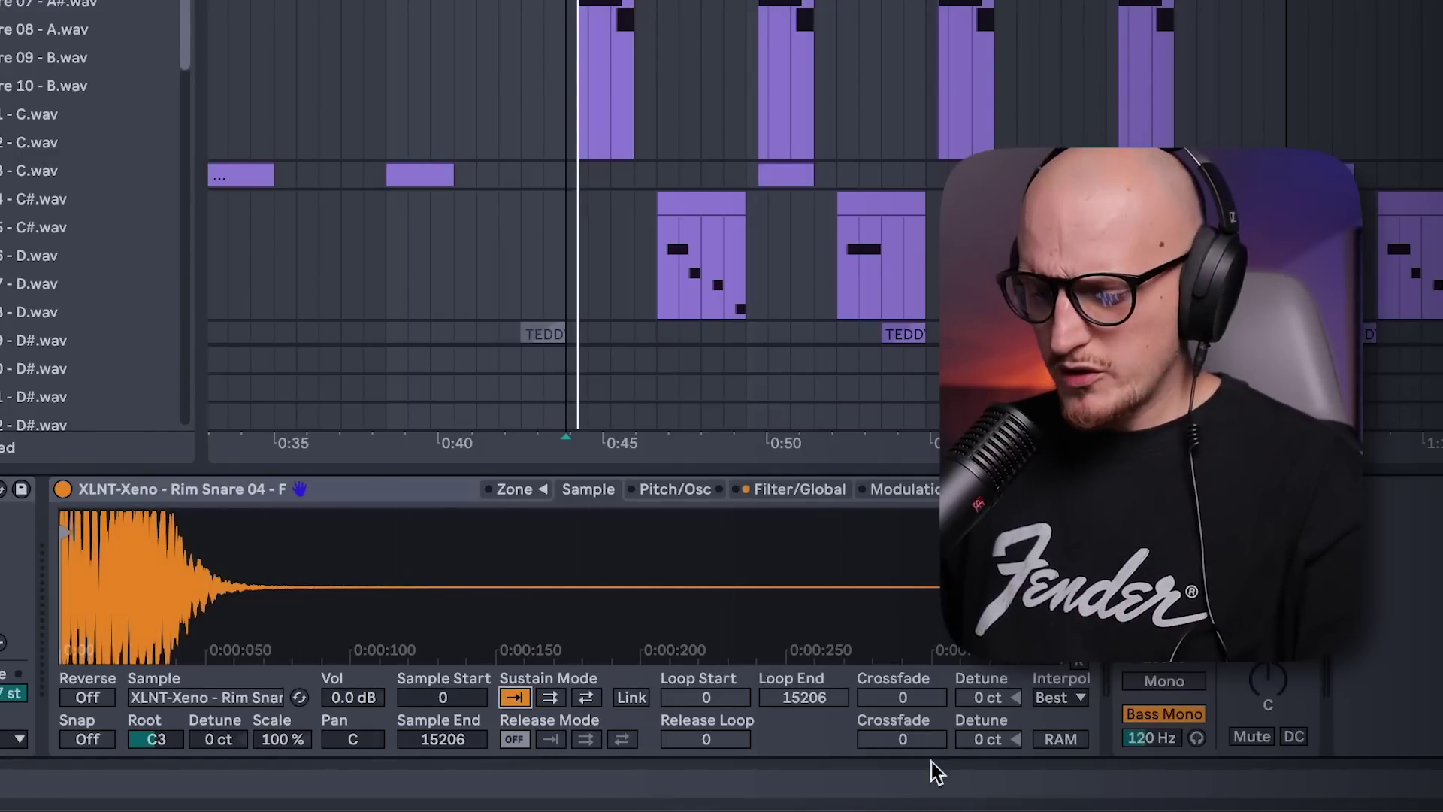
click(590, 697)
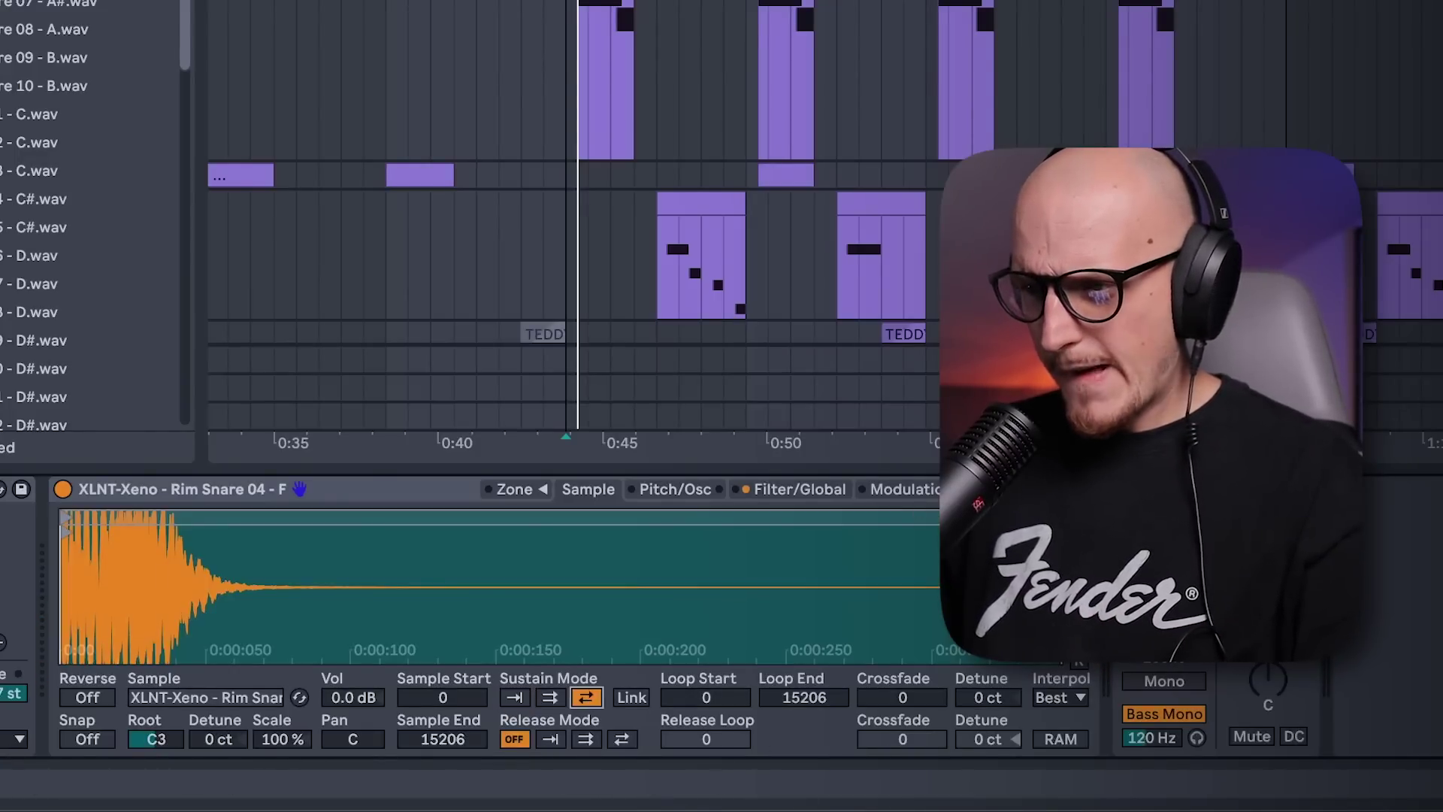
drag(804, 697, 804, 782)
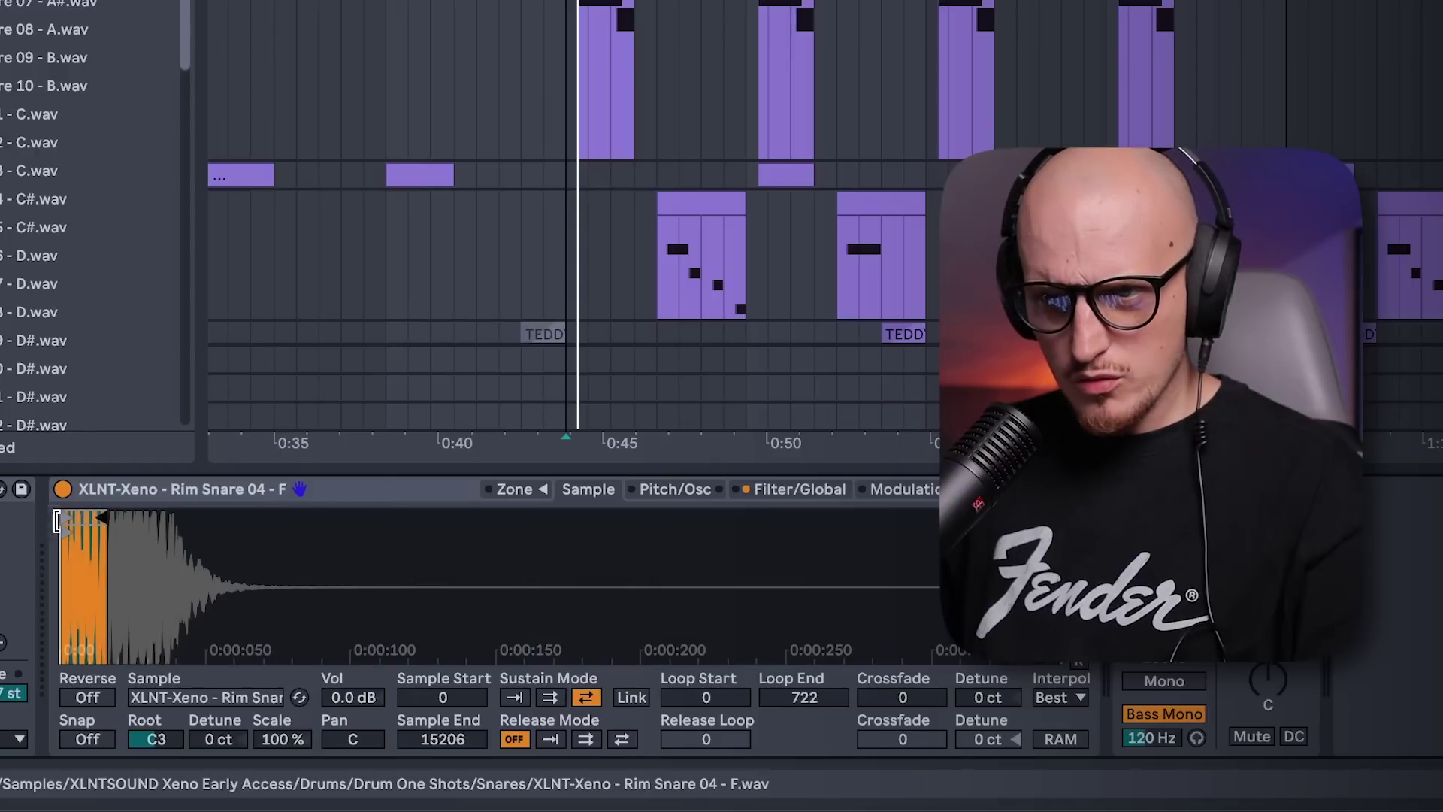
drag(65, 517, 215, 517)
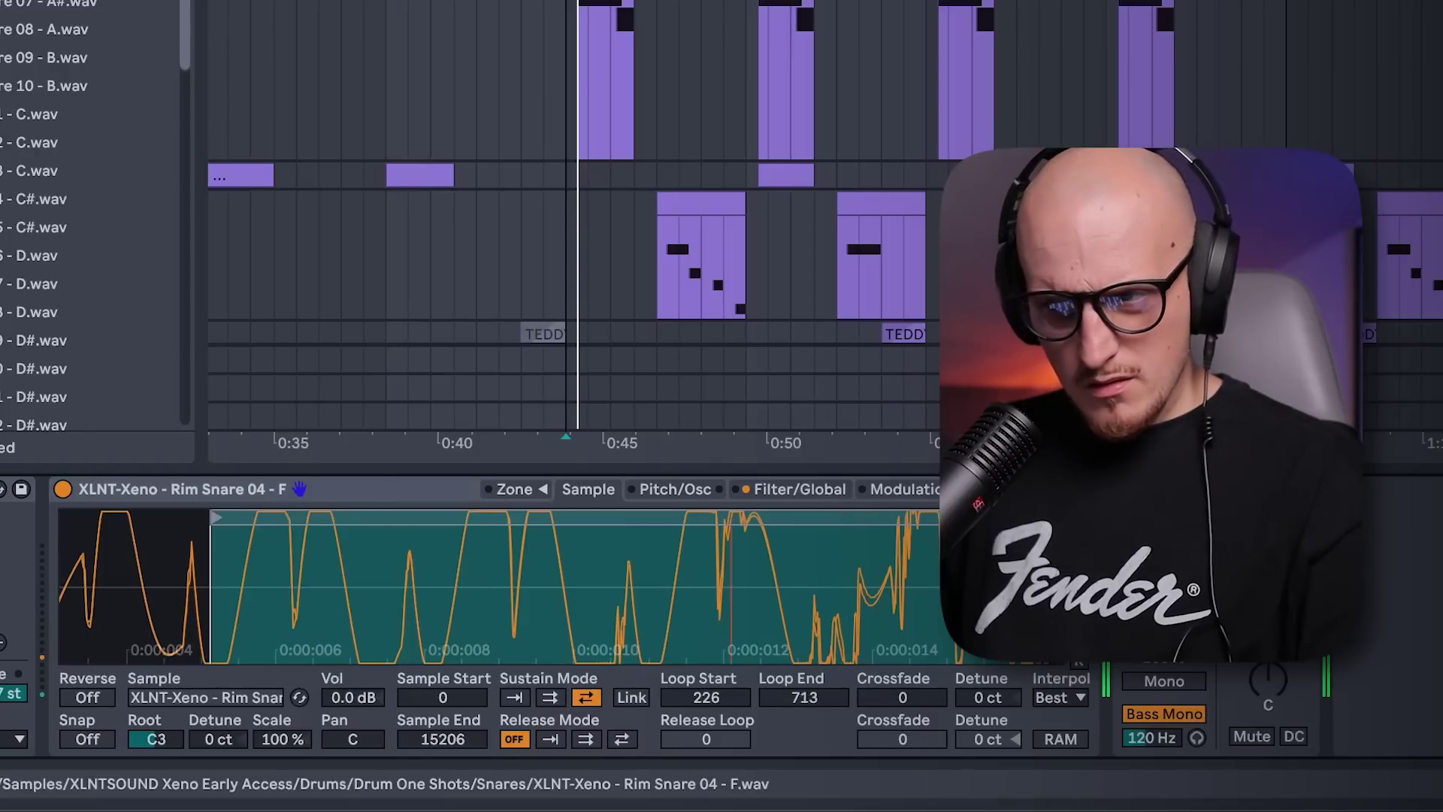
drag(804, 698, 804, 709)
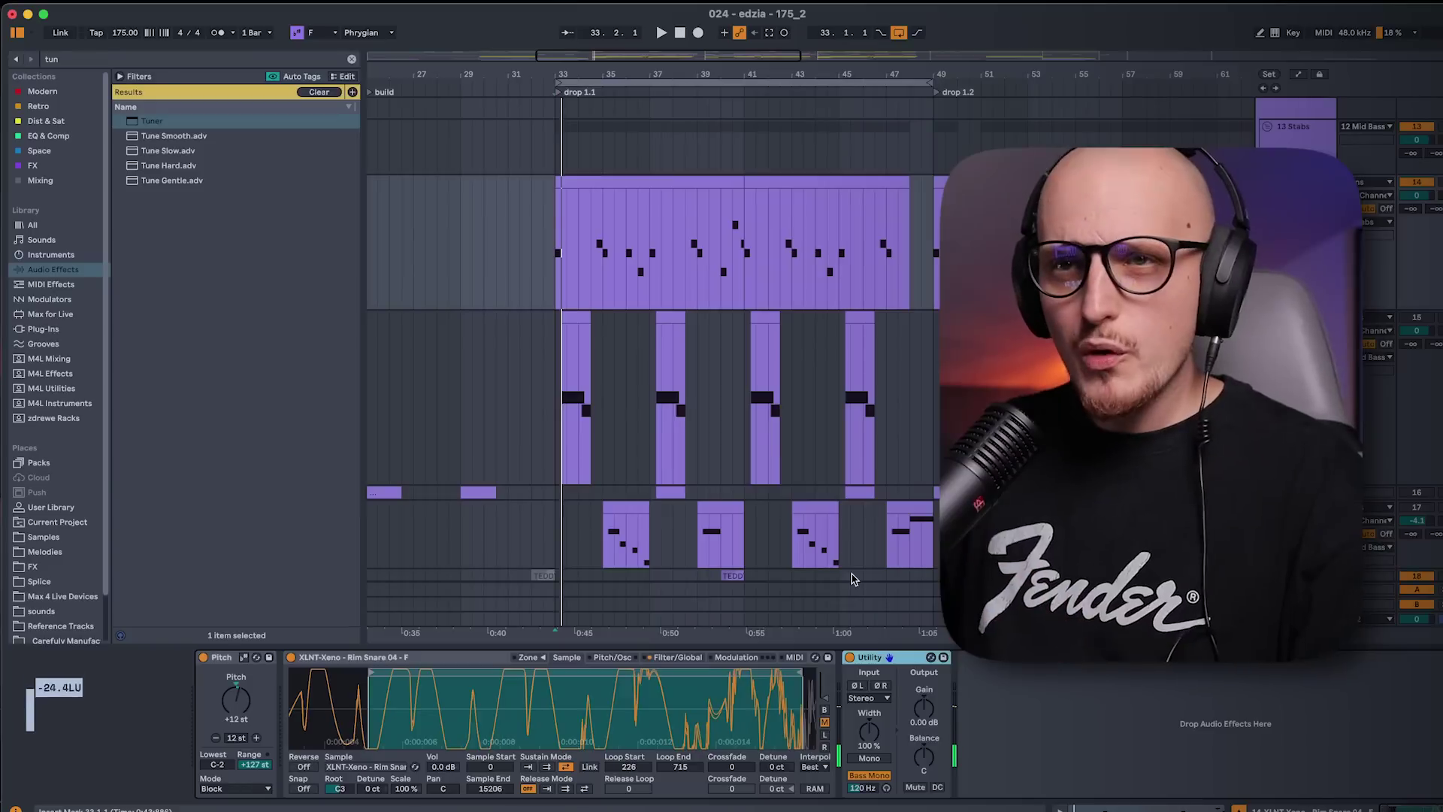
Insert a Tuner after Sampler and retune the loop to F using root note and detune
drag(175, 126, 834, 720)
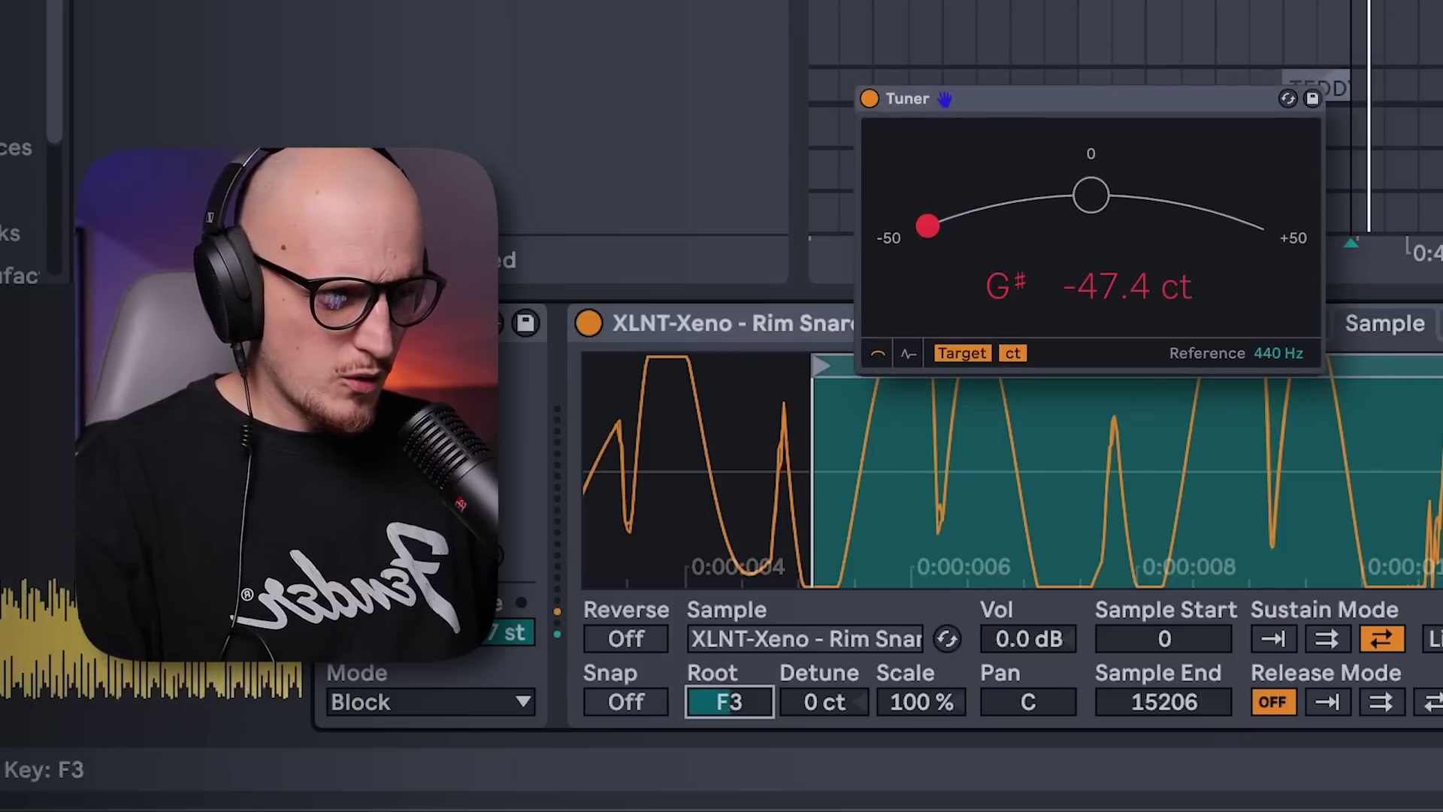
key(Down)
key(Down)
key(Down)
key(Down)
key(Down)
key(Down)
key(Down)
key(Down)
key(Down)
key(Down)
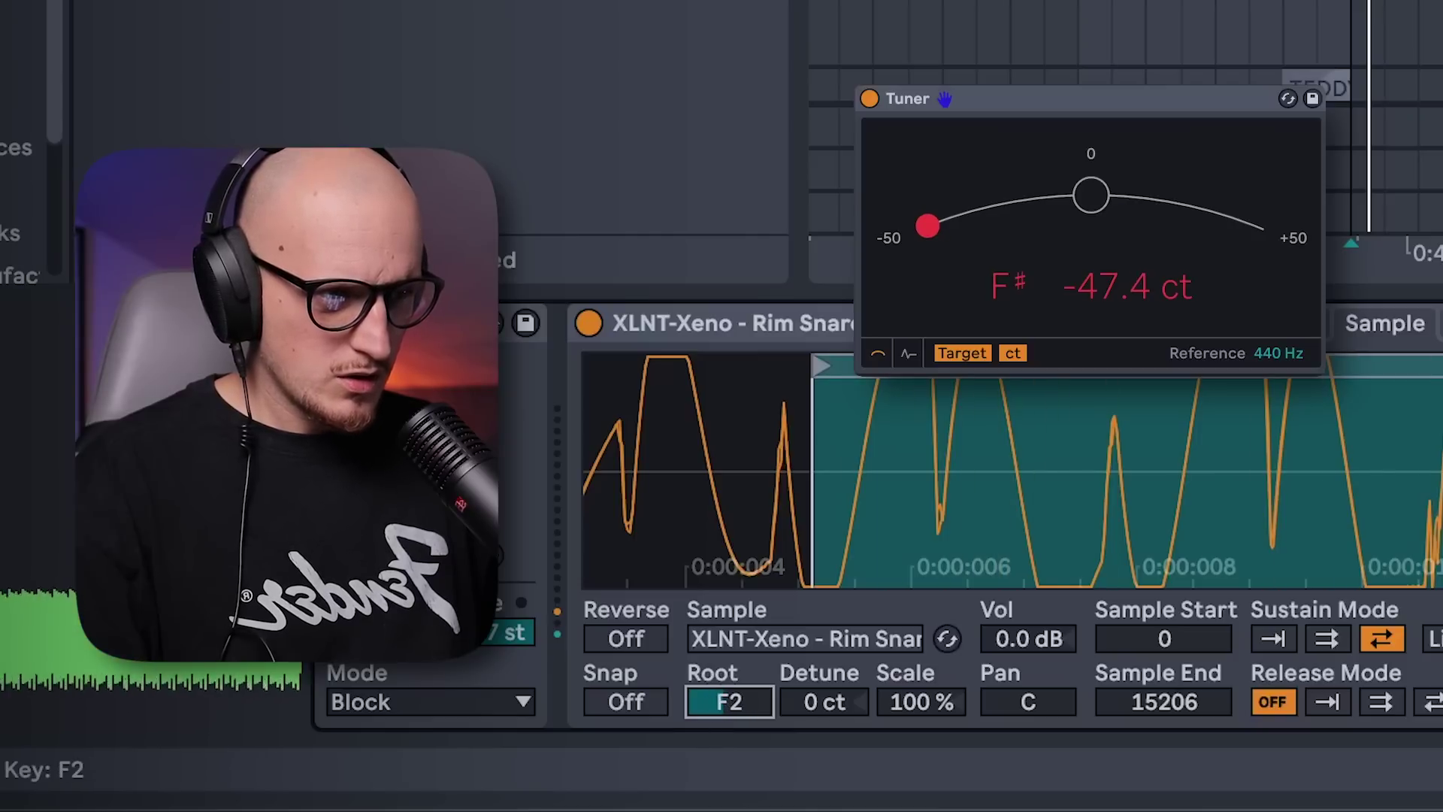
click(815, 705)
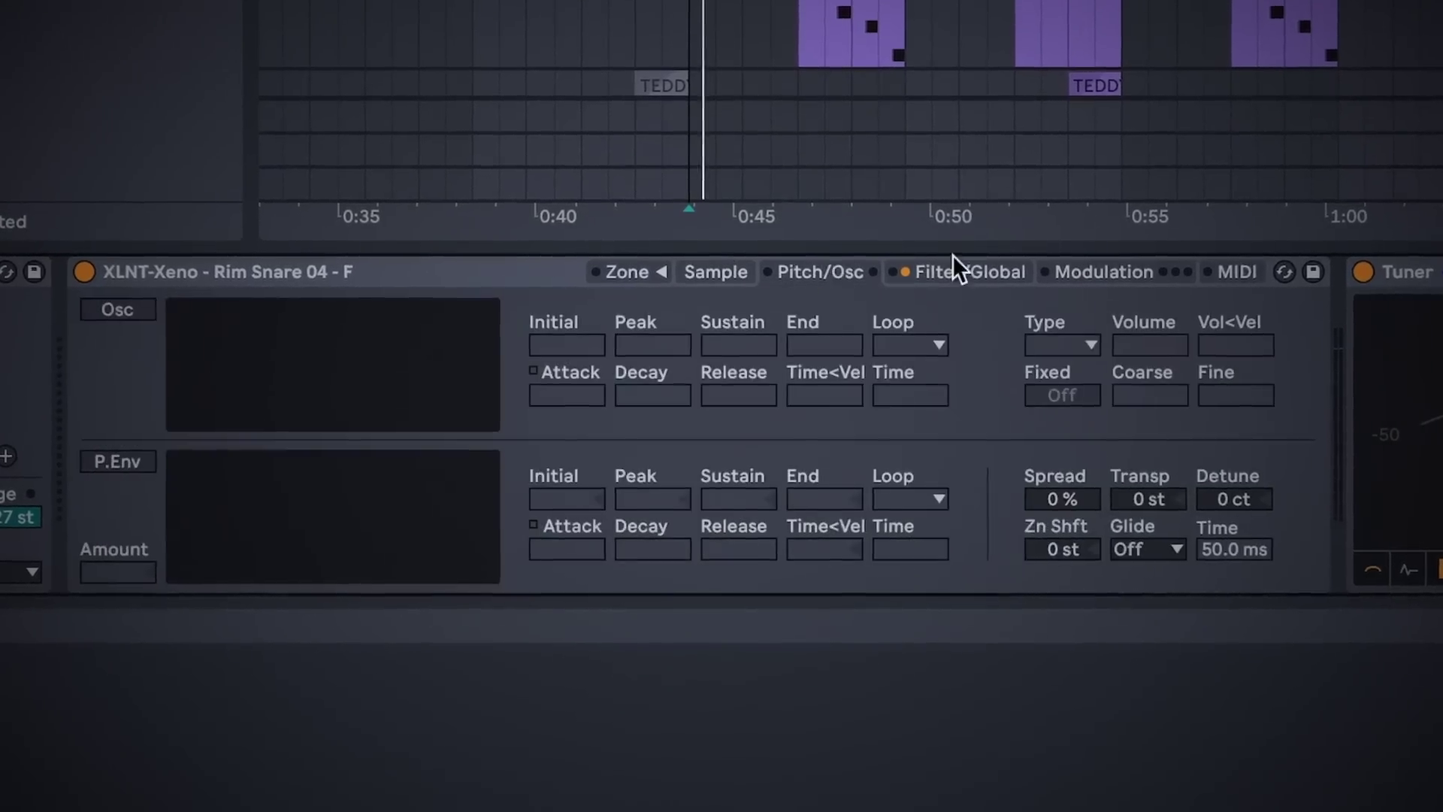
Set Sampler's amp envelope release to 134 ms, then show the Pitch/Osc page
click(962, 260)
click(1134, 260)
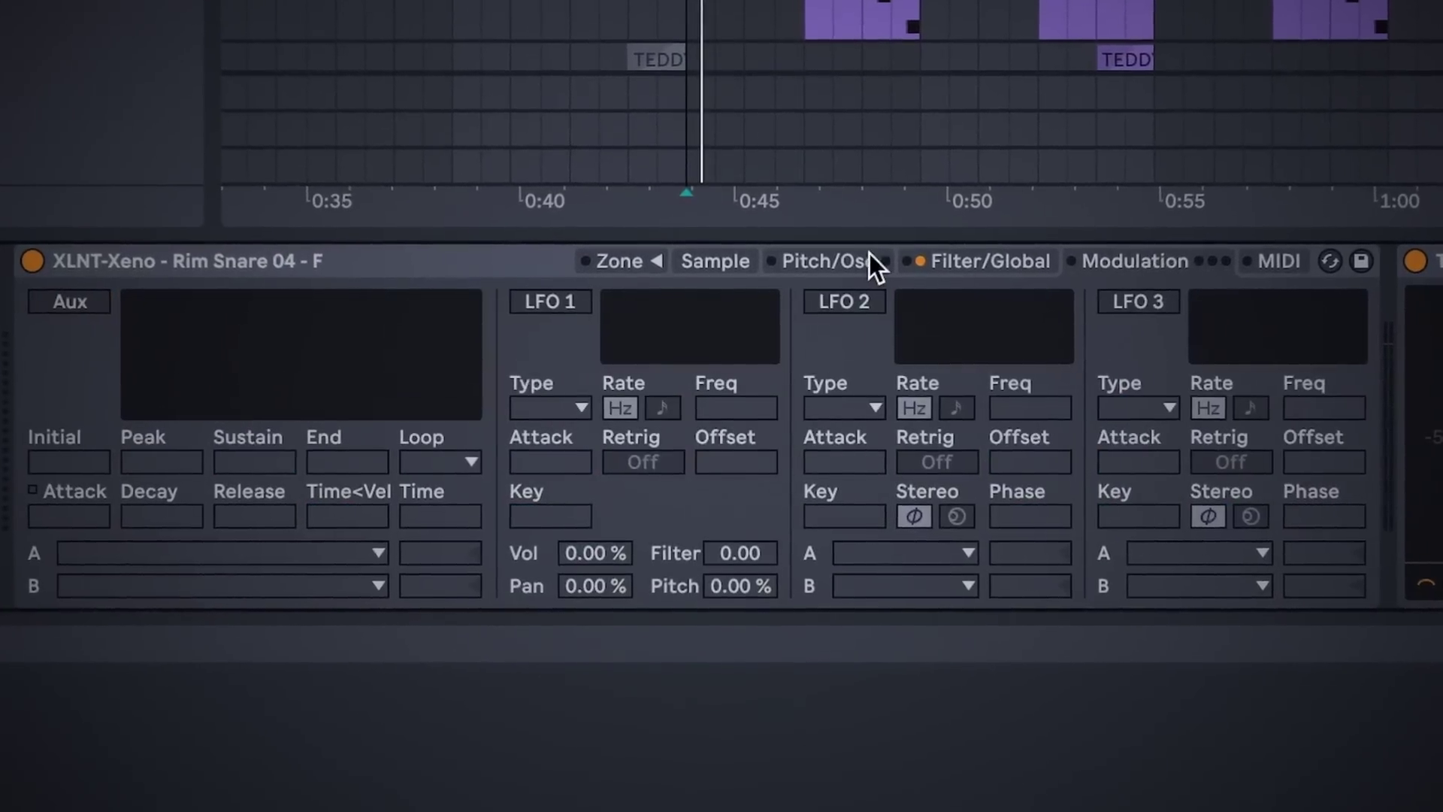
click(864, 258)
click(715, 260)
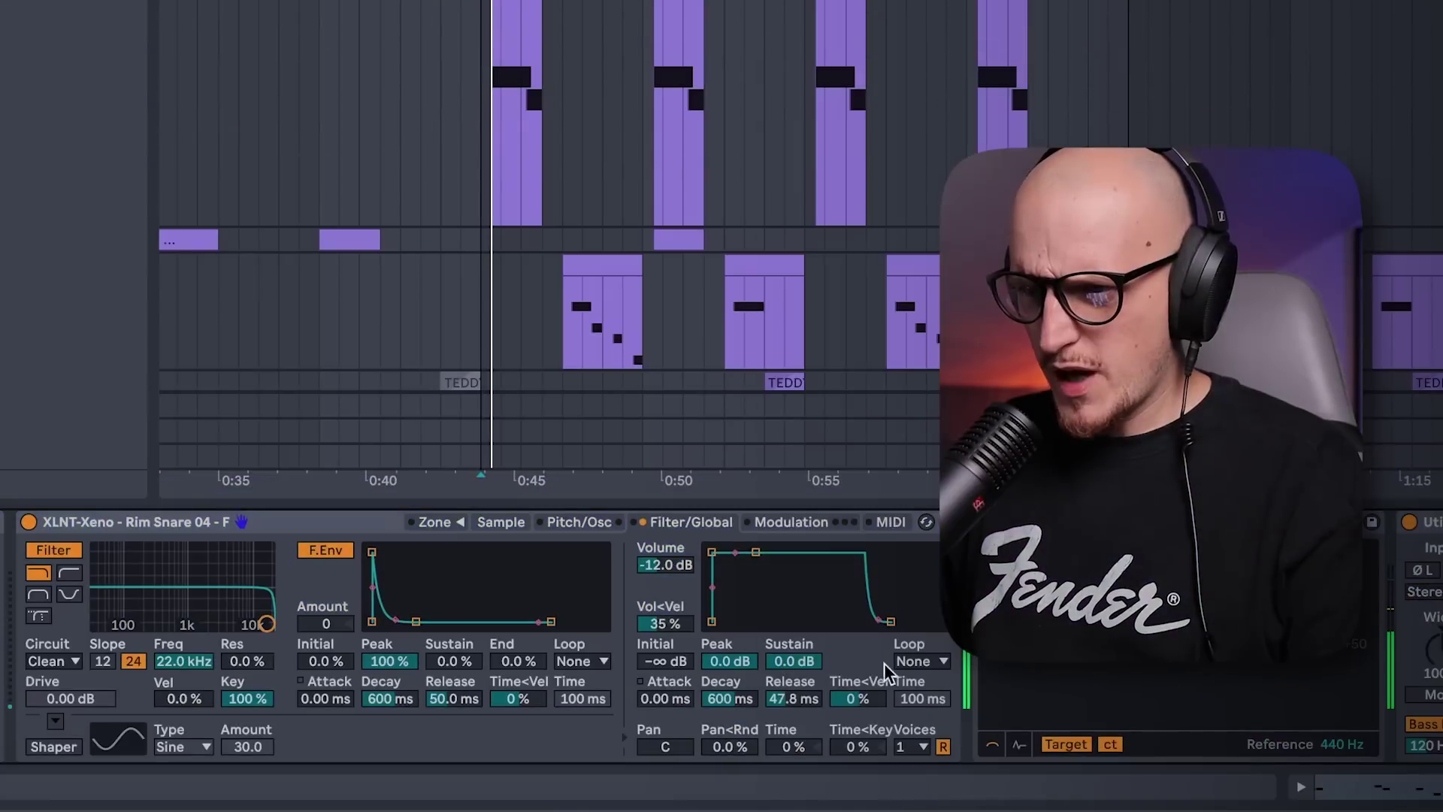
drag(795, 698, 673, 552)
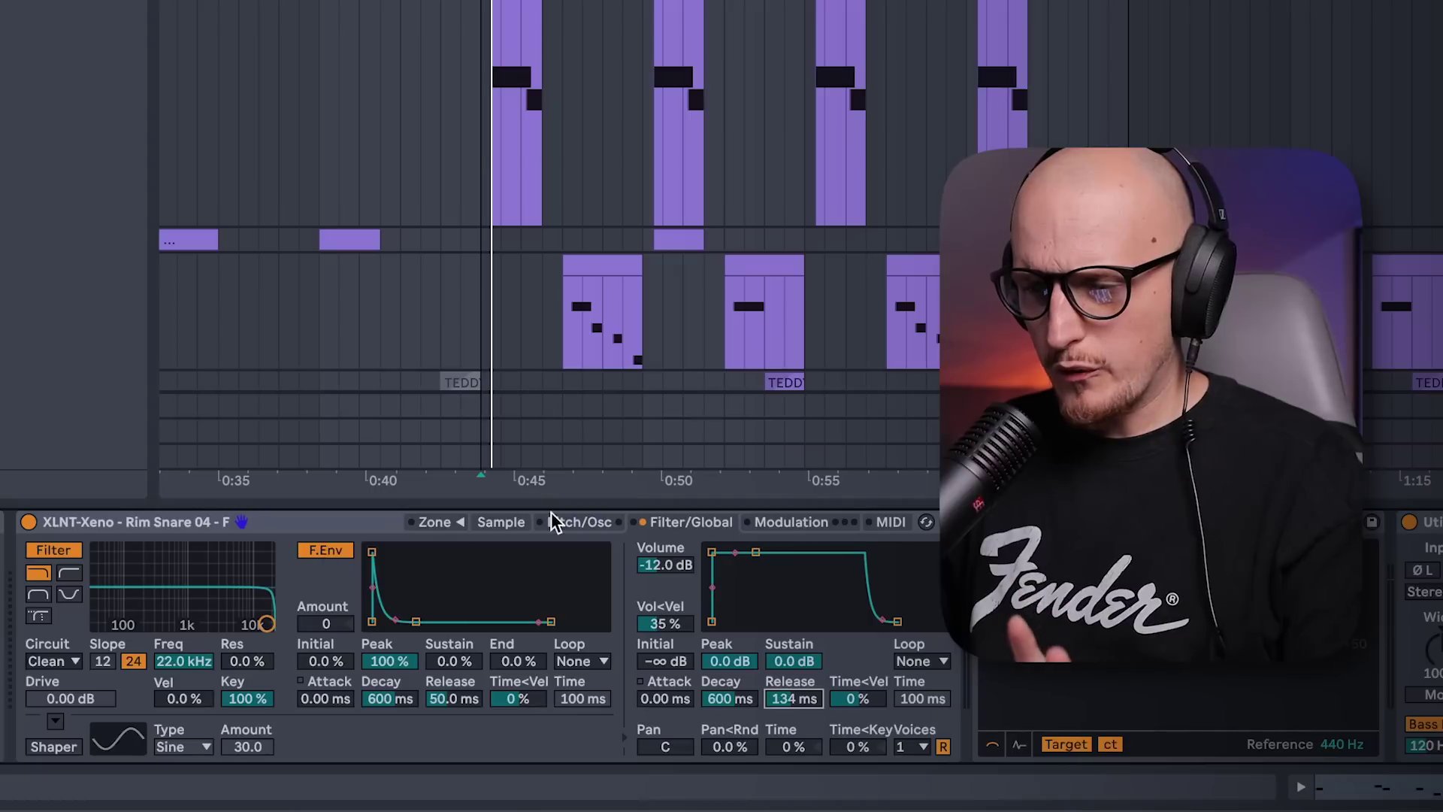
click(580, 522)
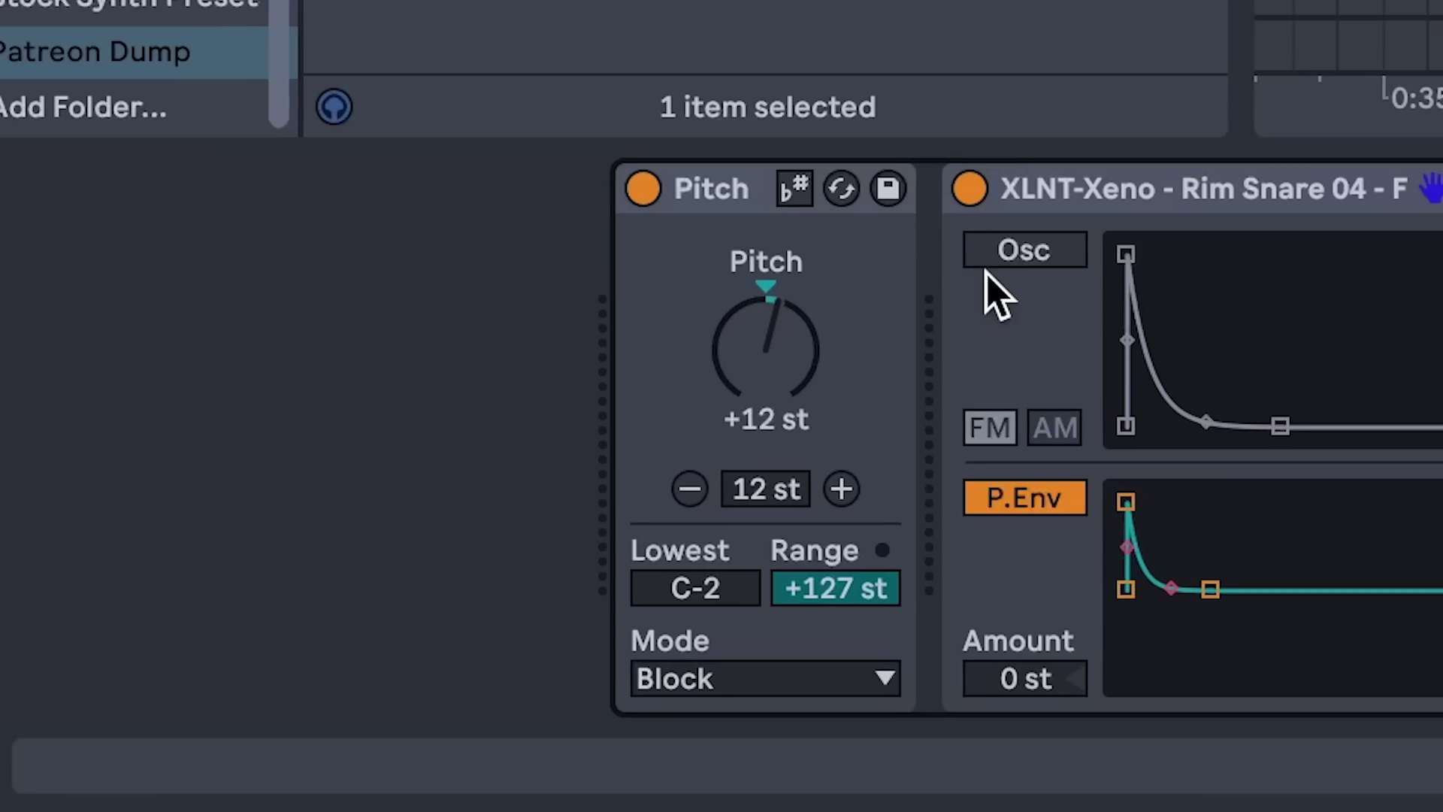
Enable Sampler's oscillator with the Sw 3 waveform at -22 dB and raise its Coarse tuning
click(1019, 250)
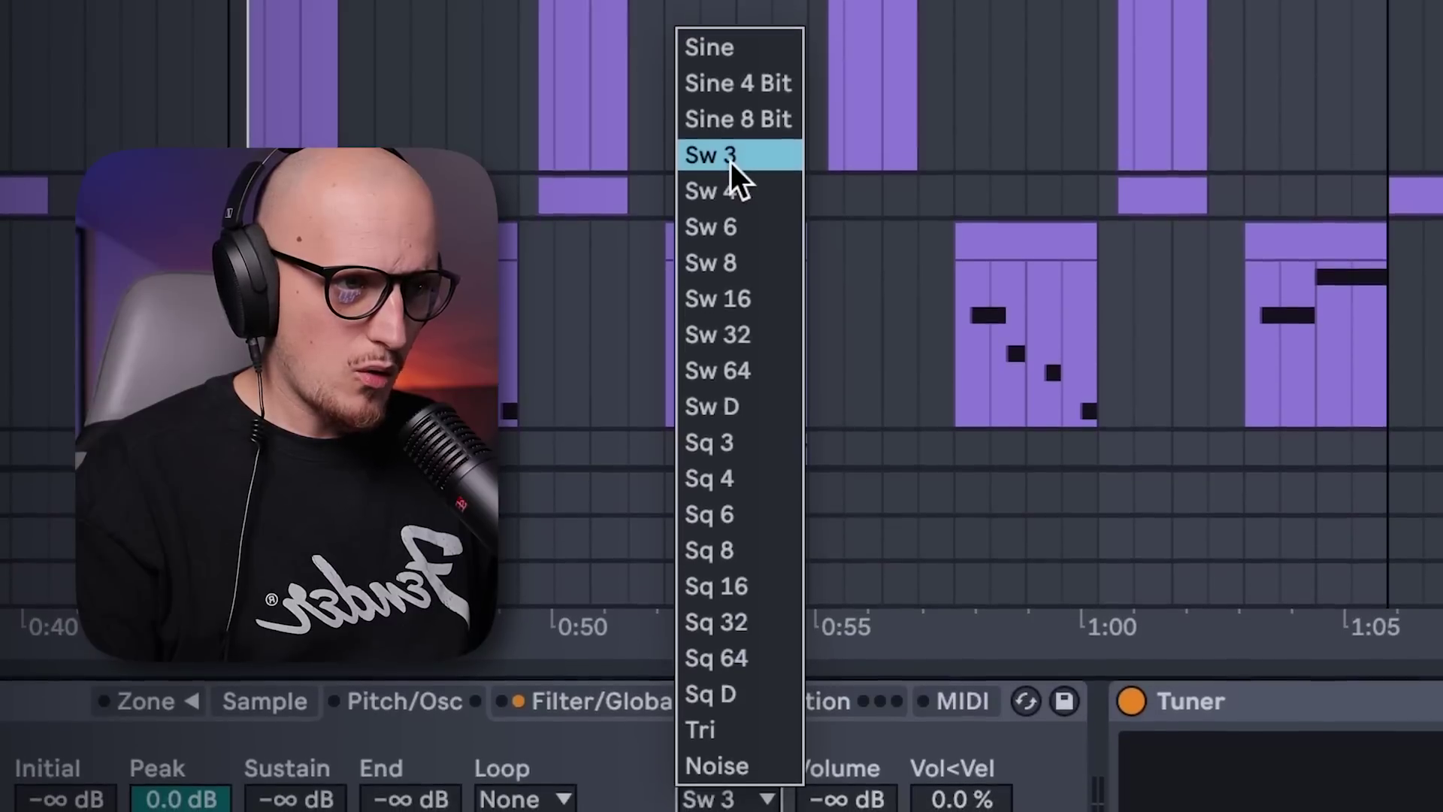
click(731, 163)
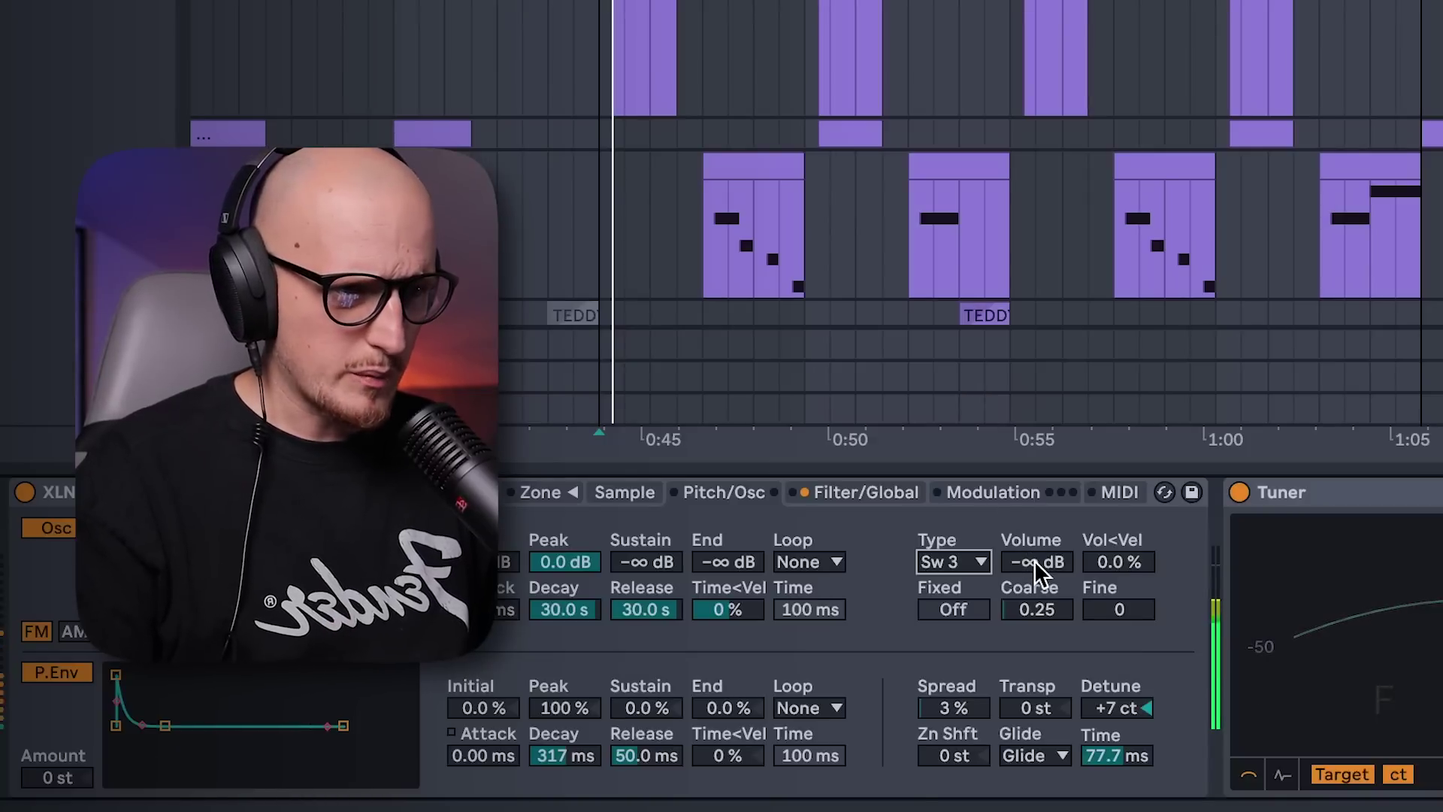
drag(1034, 561, 1034, 550)
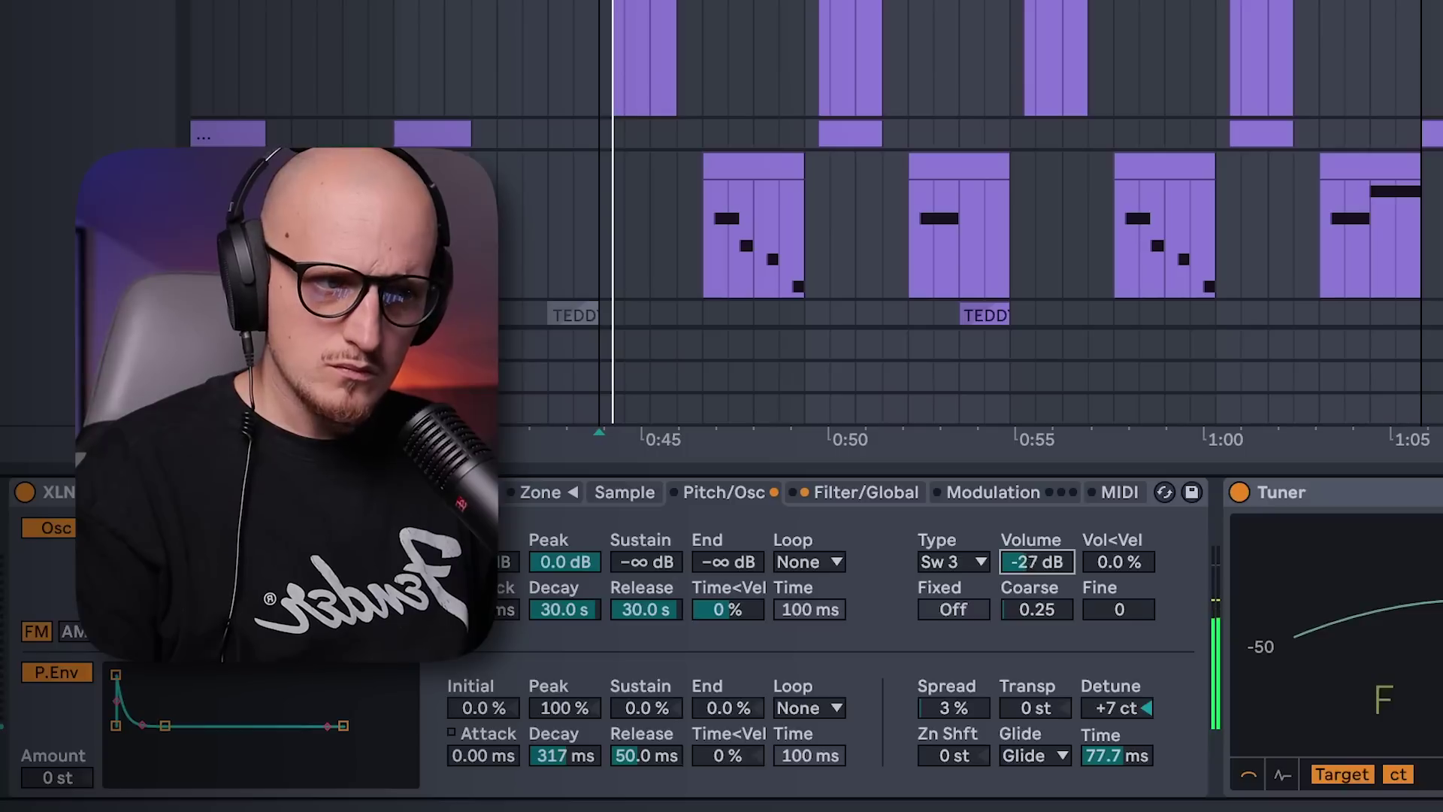
drag(1034, 550, 1034, 549)
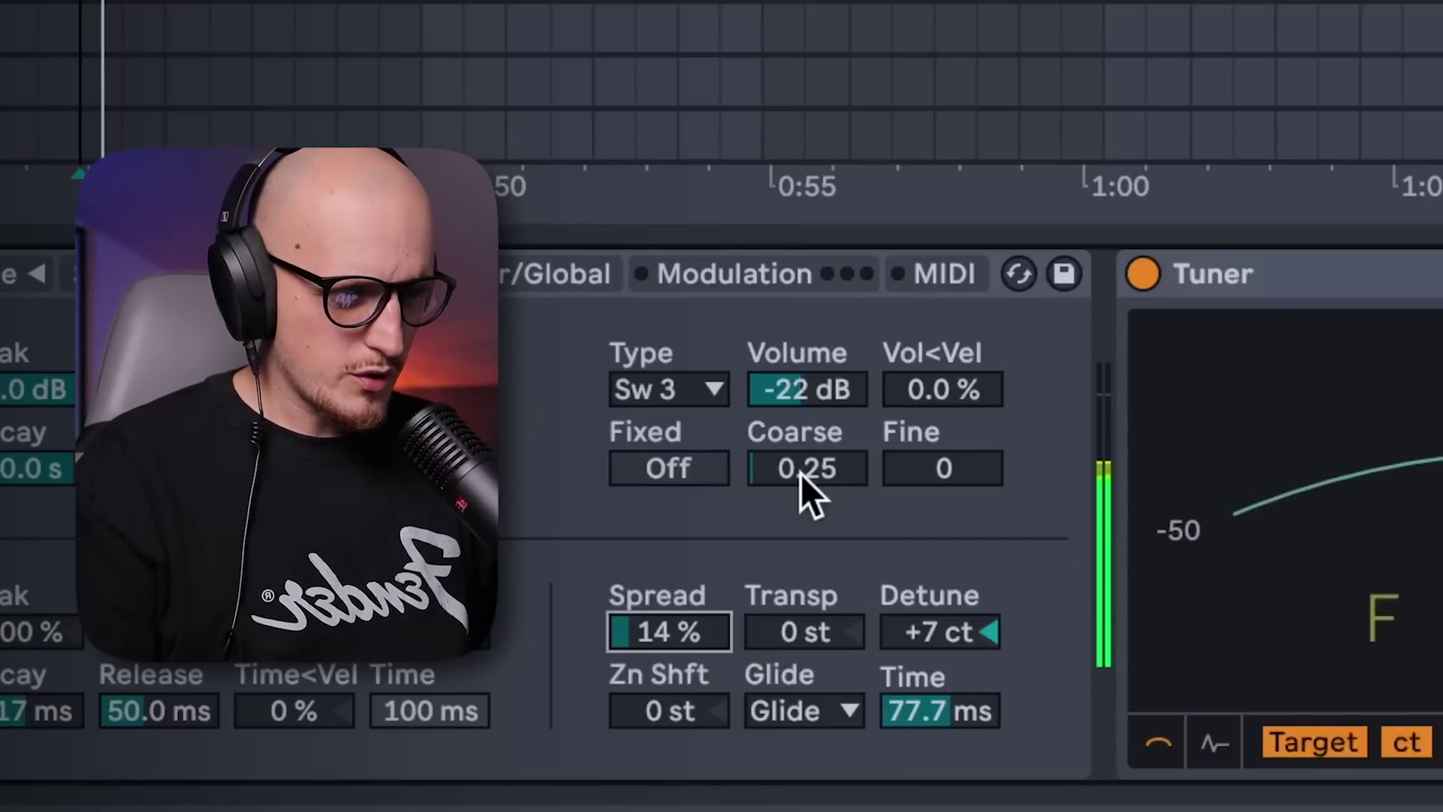
drag(800, 474, 800, 465)
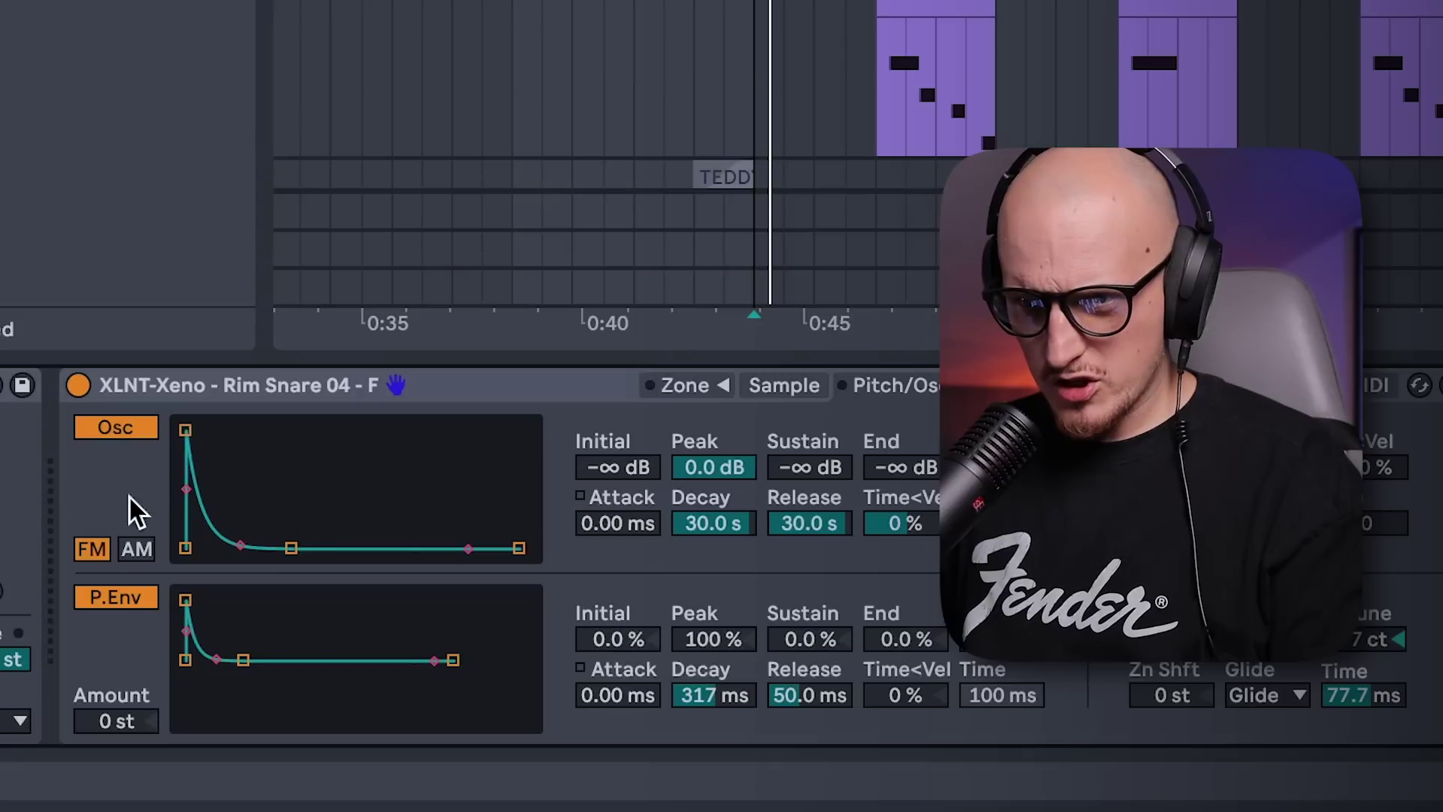
Make the oscillator envelope repeat in Sync at 1/24 and switch on LFO 1
click(599, 525)
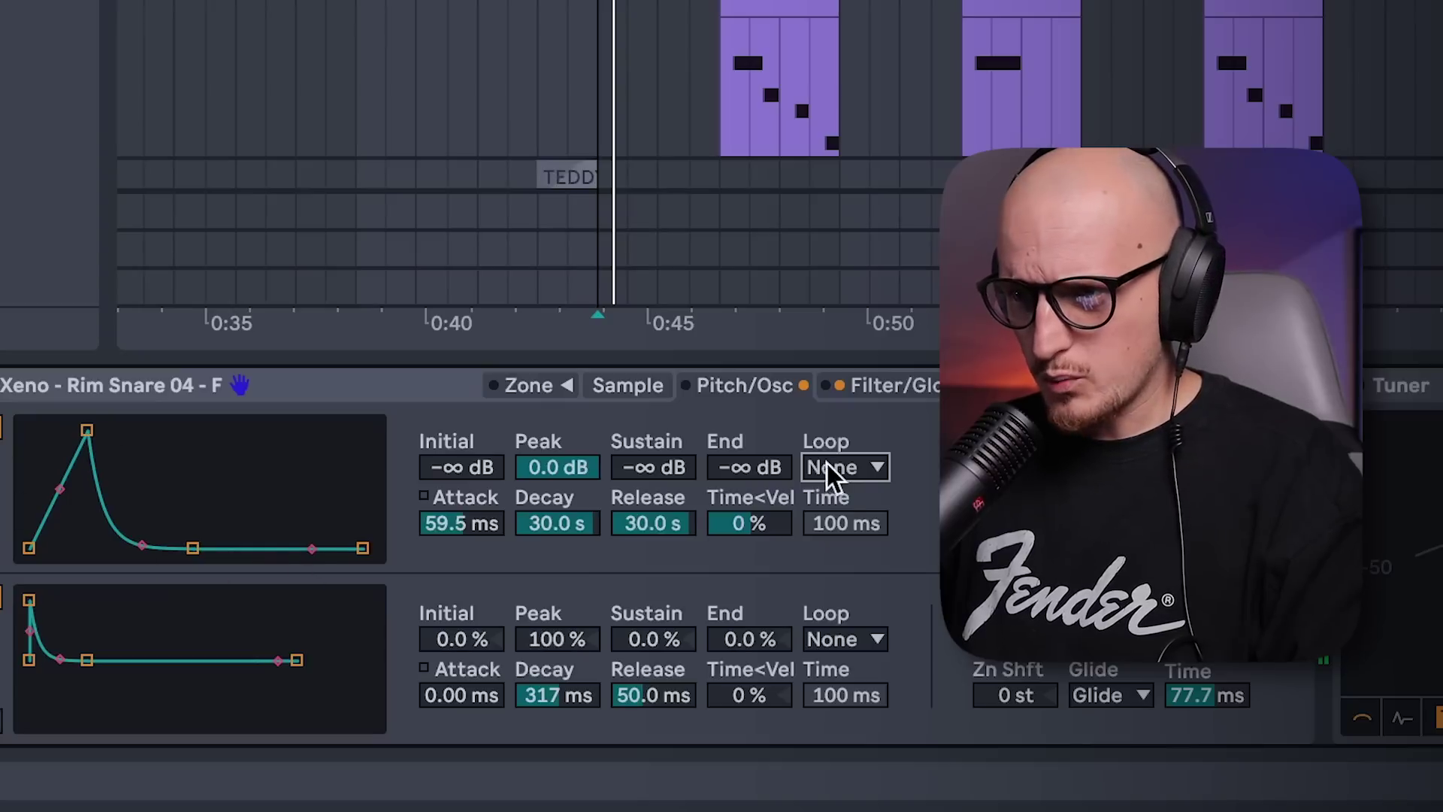
click(832, 471)
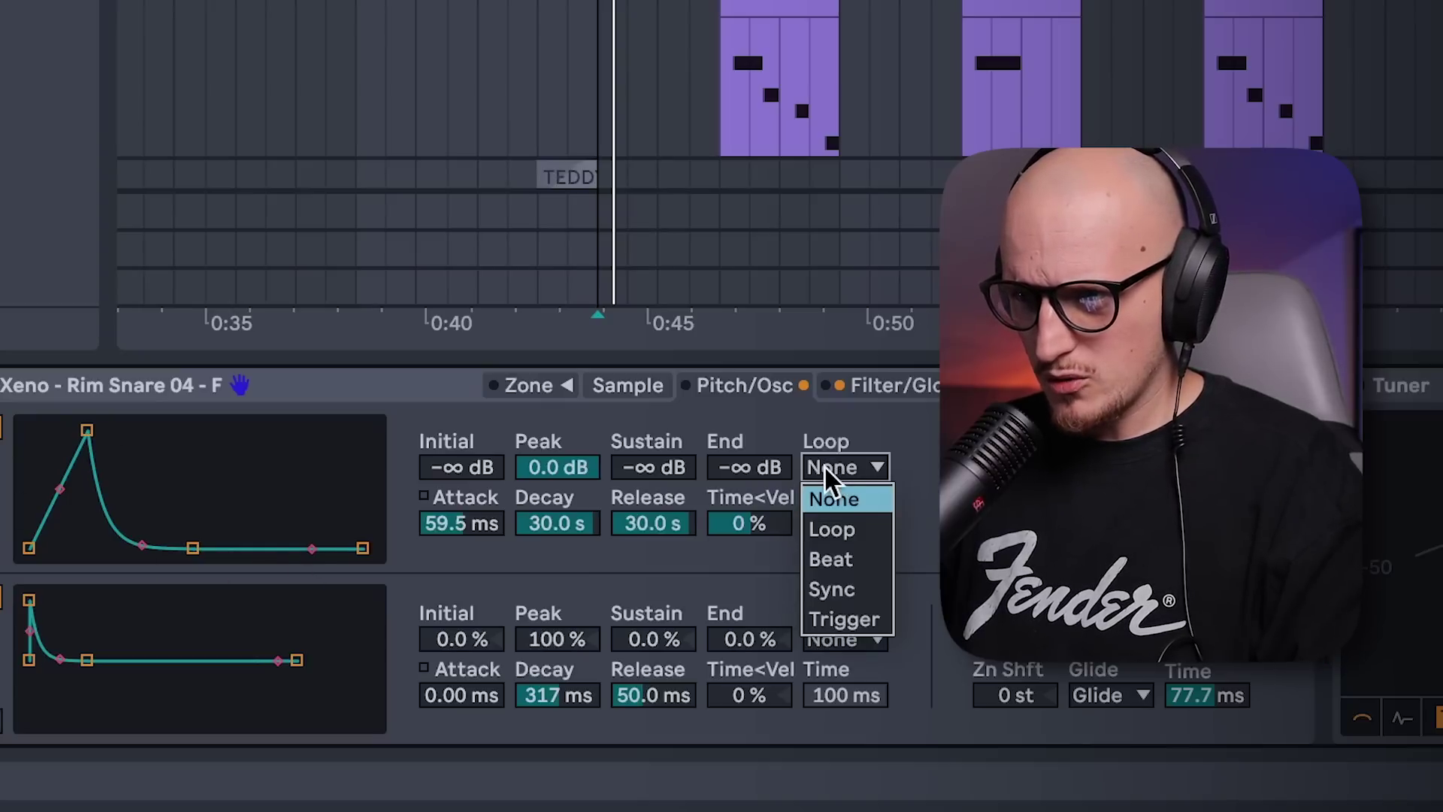
click(847, 589)
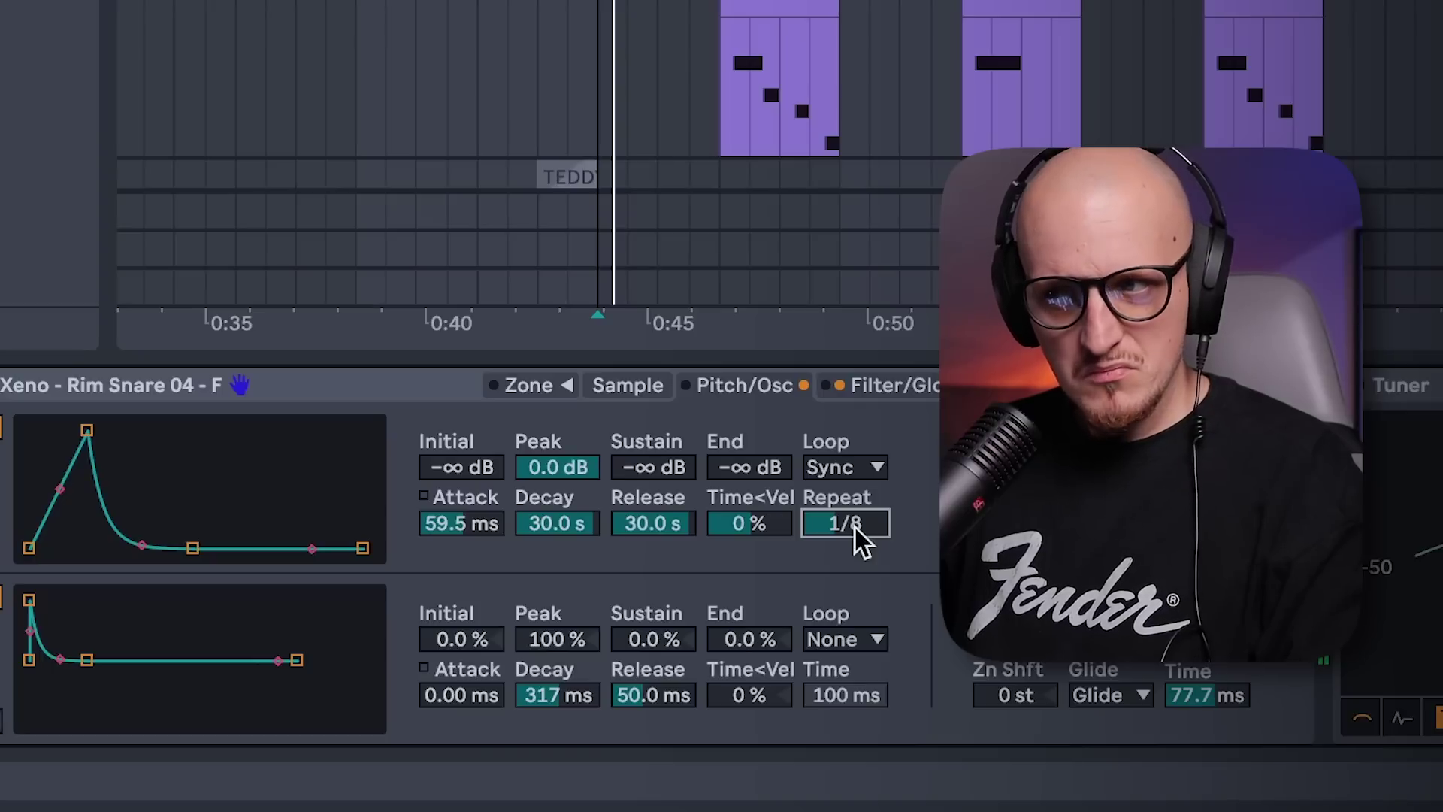
drag(842, 526, 849, 517)
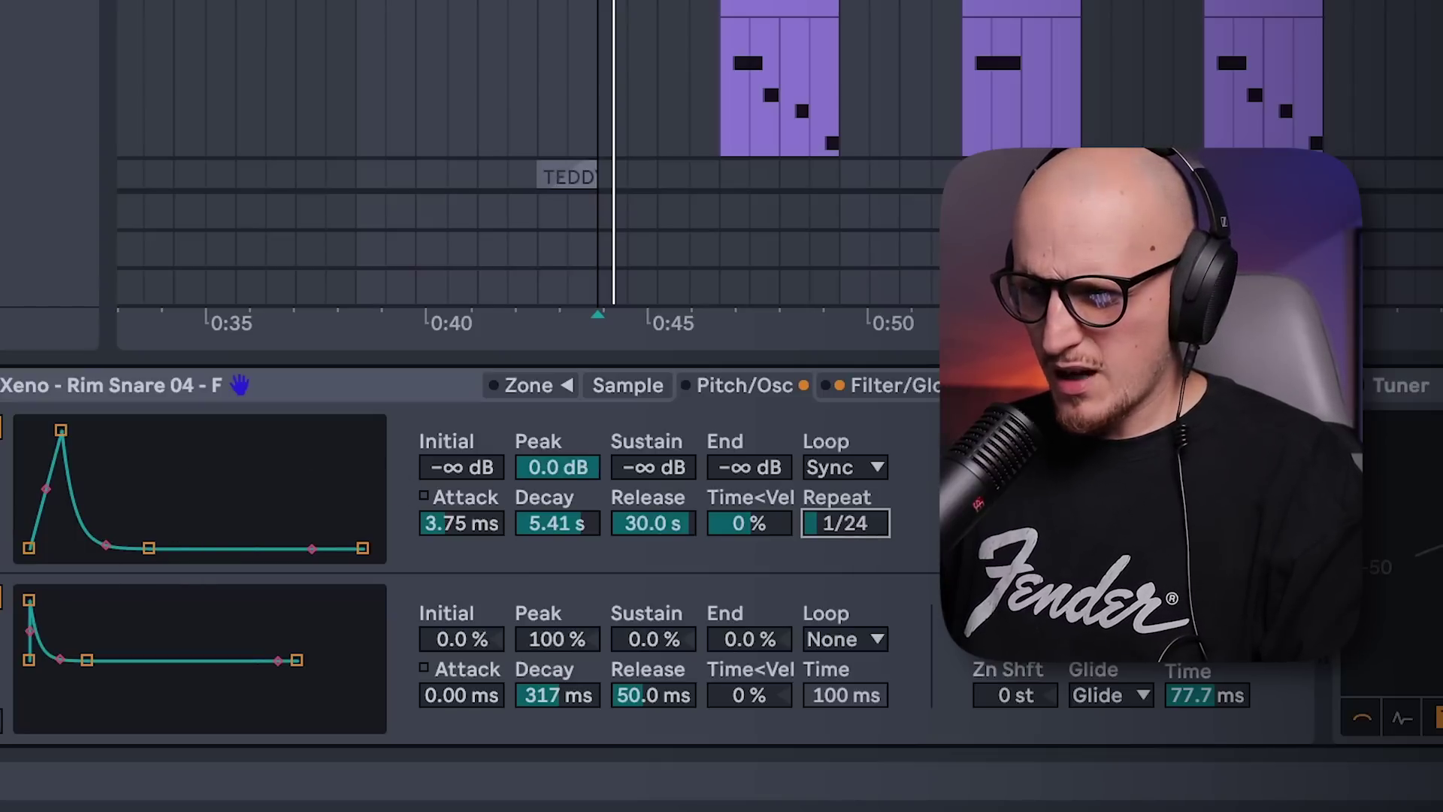
click(859, 466)
click(864, 498)
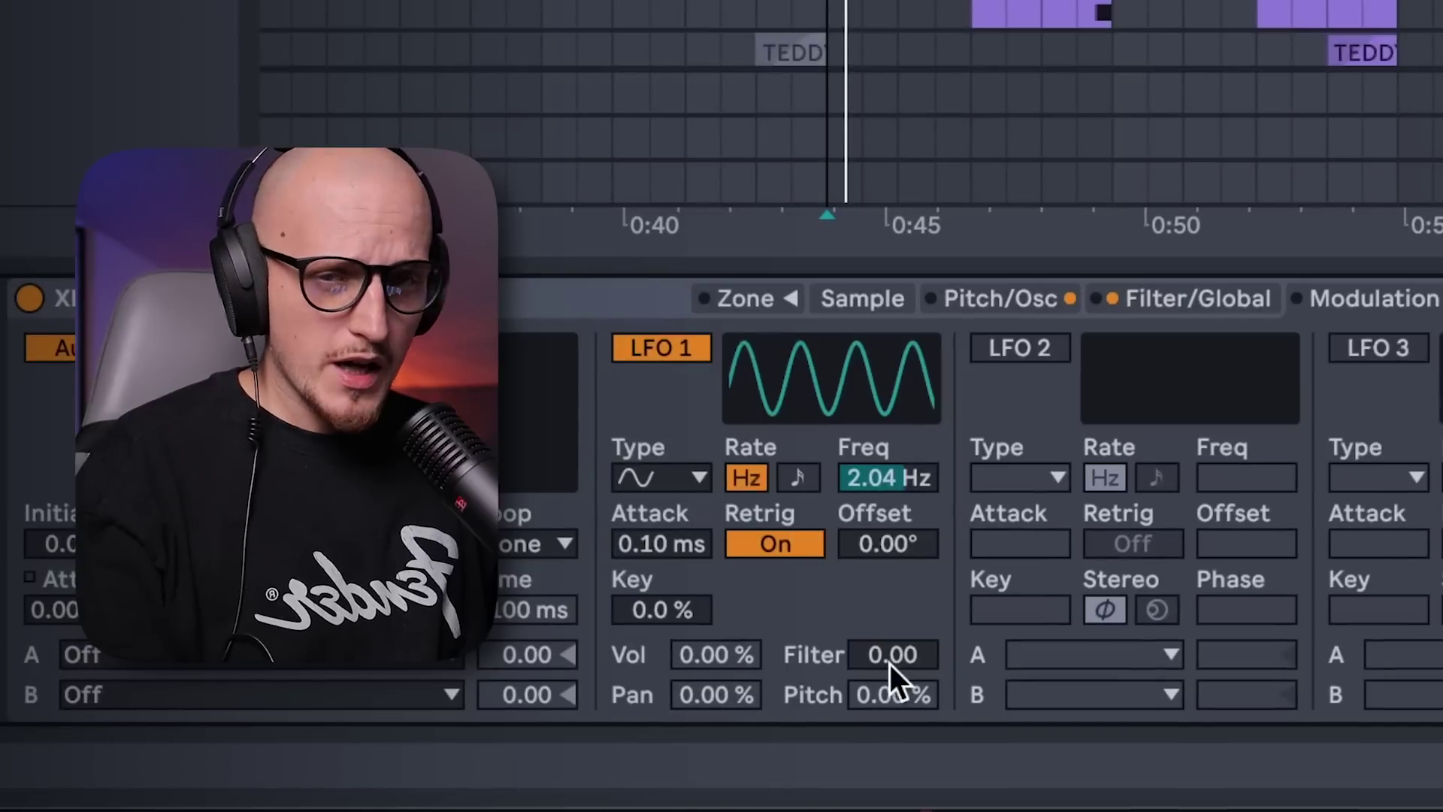
Set LFO 1's filter modulation amount and speed its rate up to 7.58 Hz
click(886, 658)
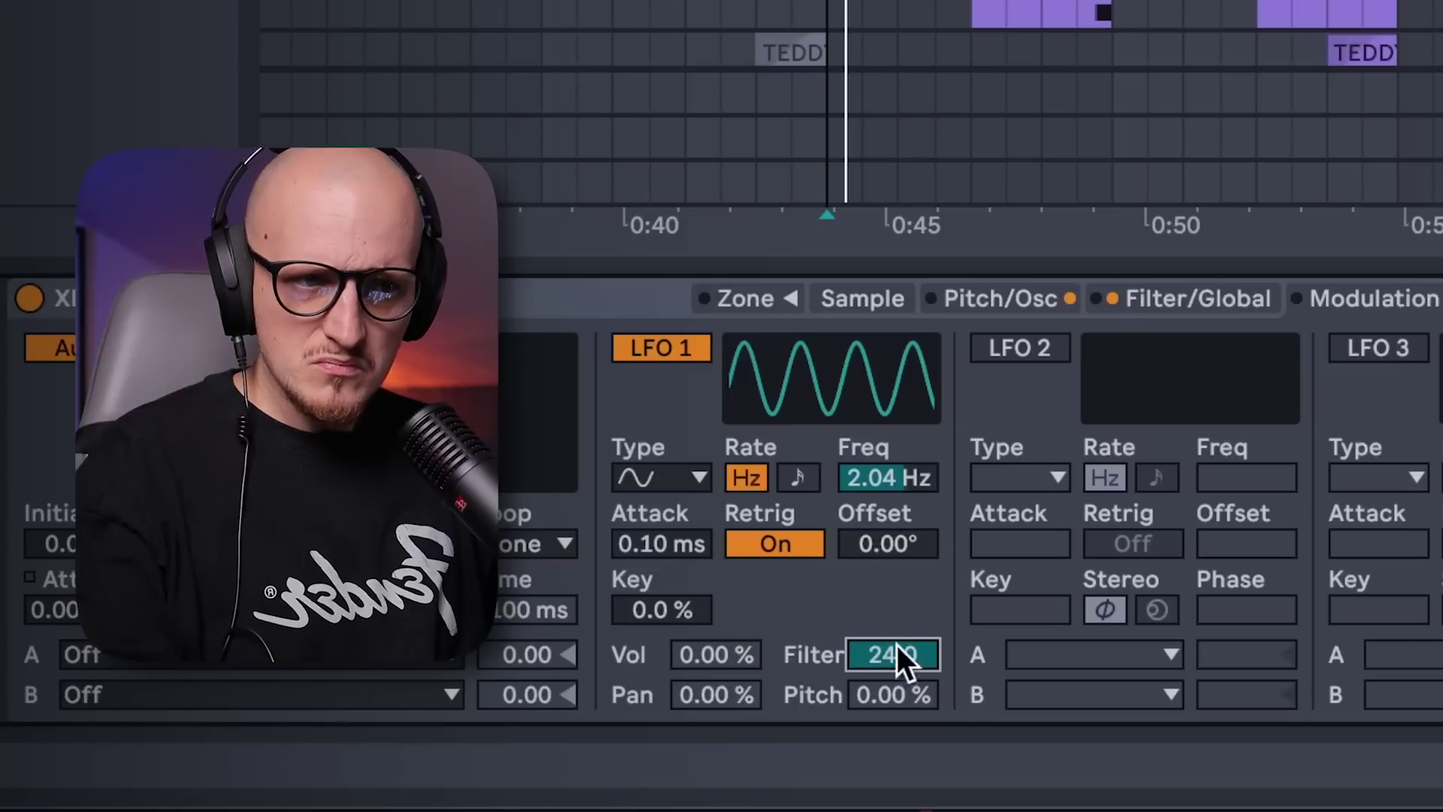
click(903, 476)
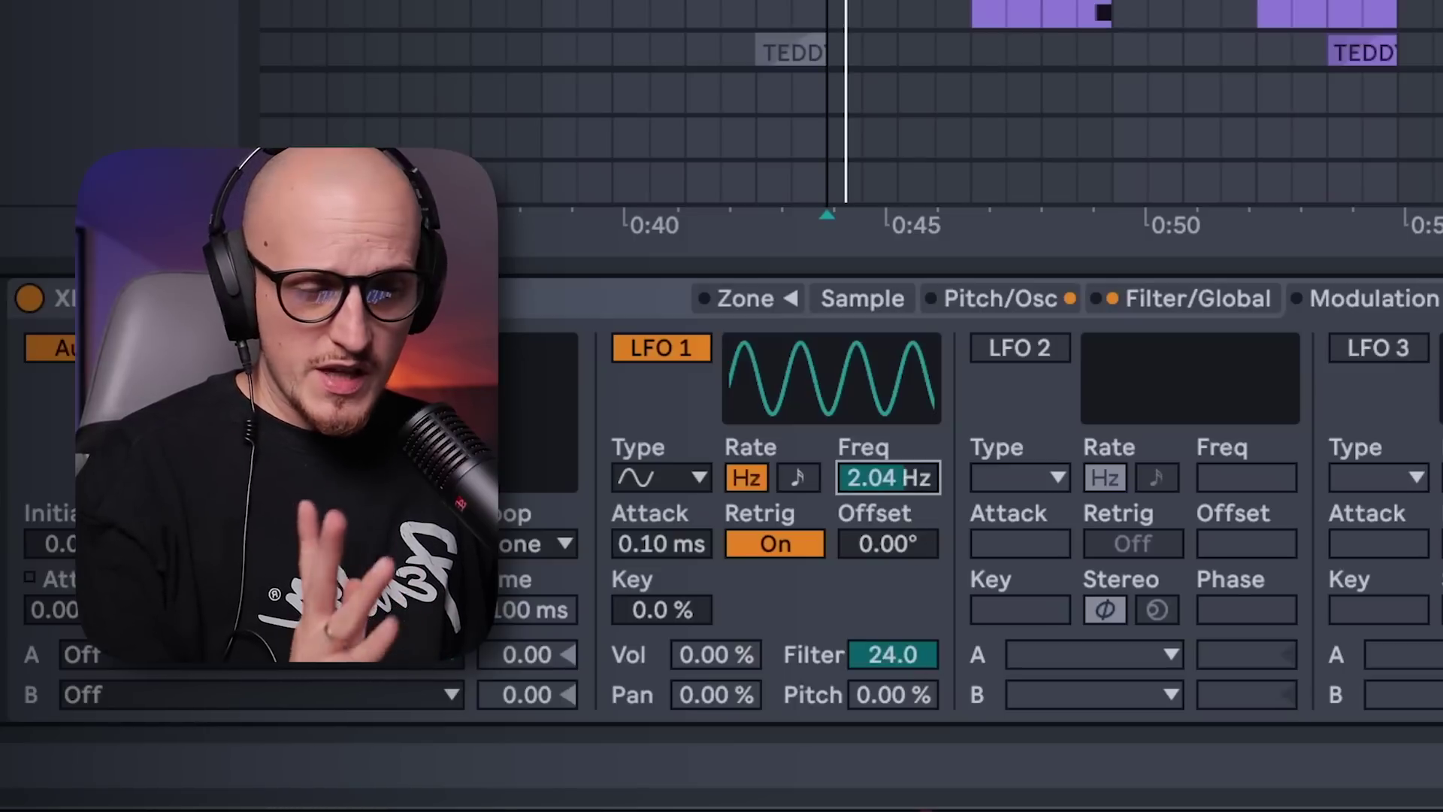
drag(904, 478, 904, 483)
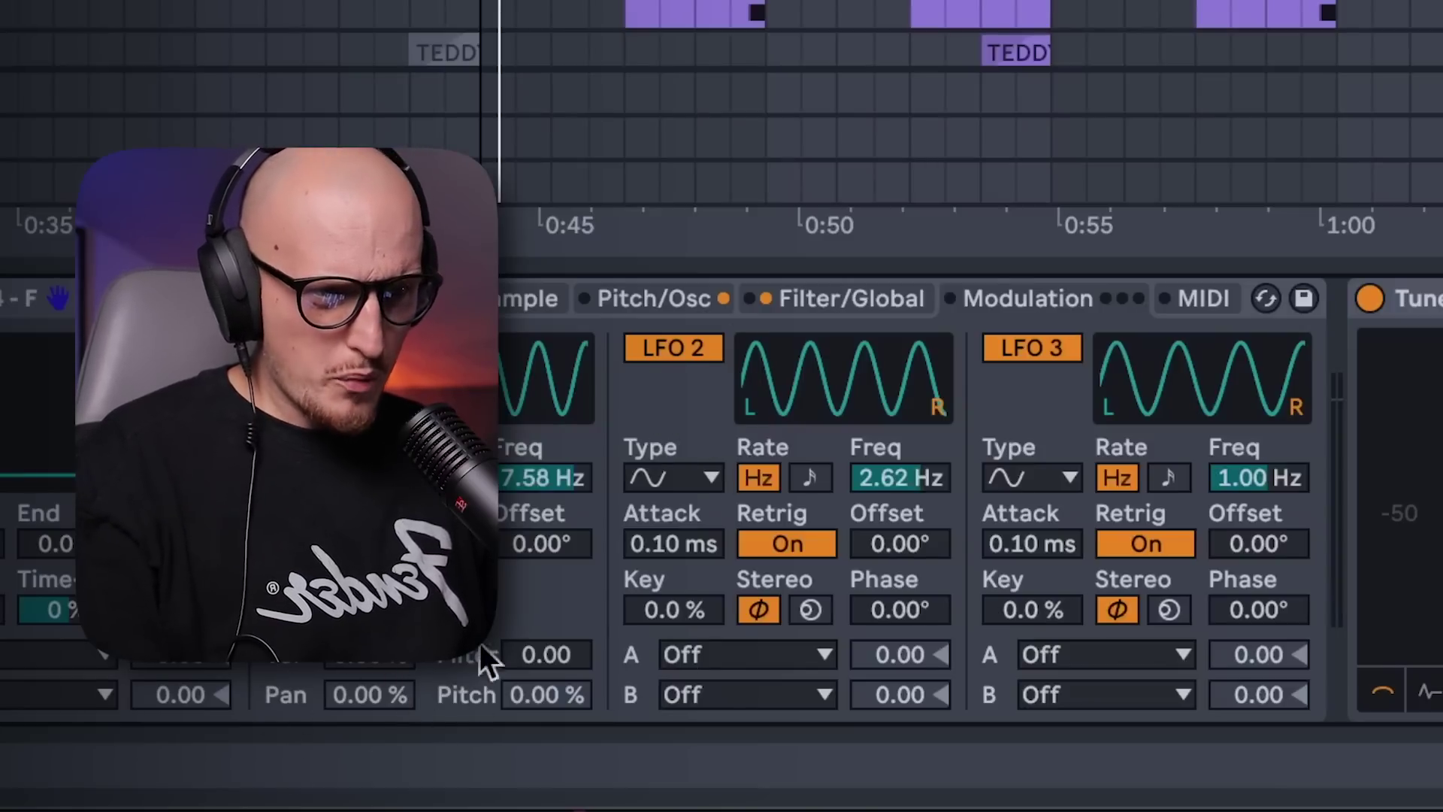
Route LFO 2 to the Filter Res modulation target
click(819, 658)
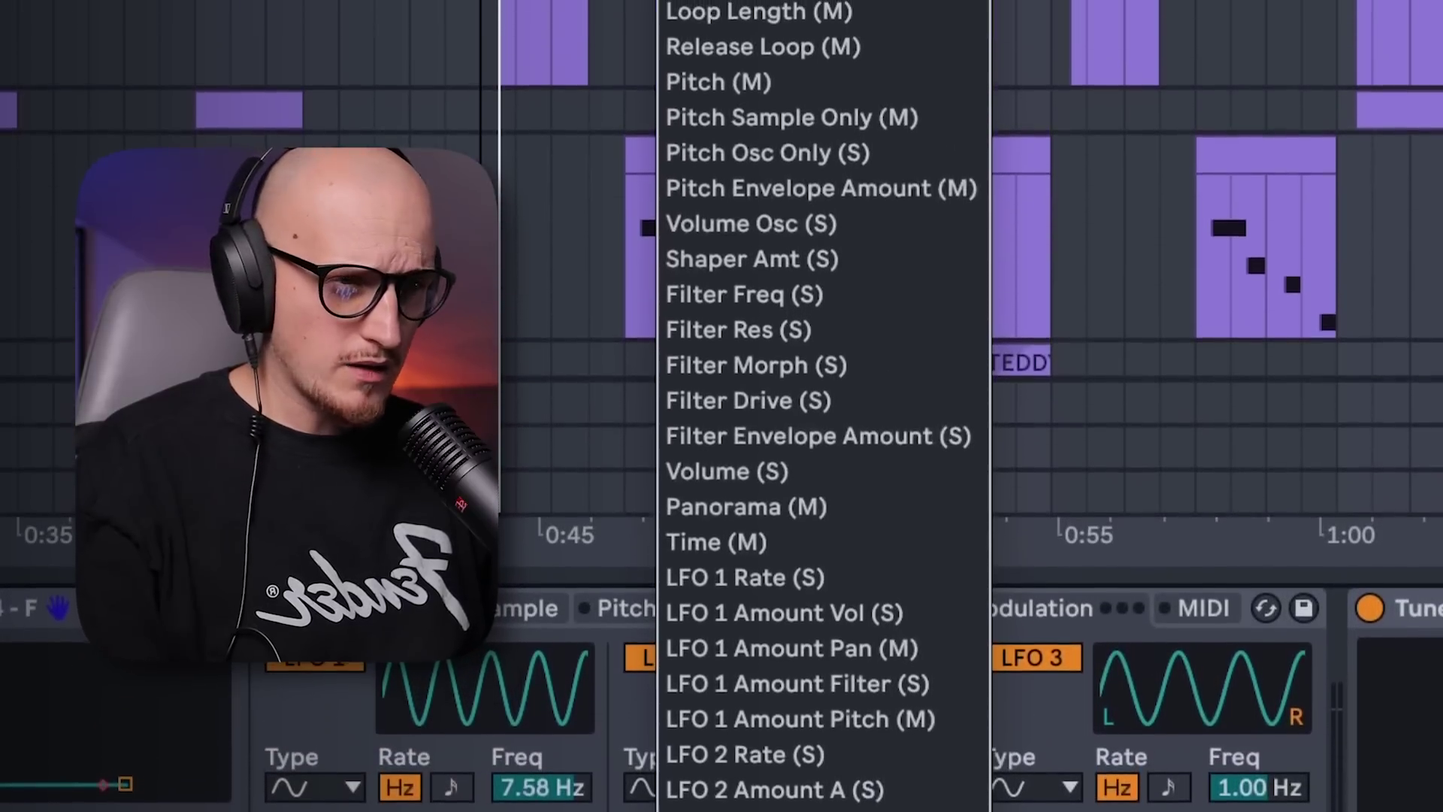
click(763, 660)
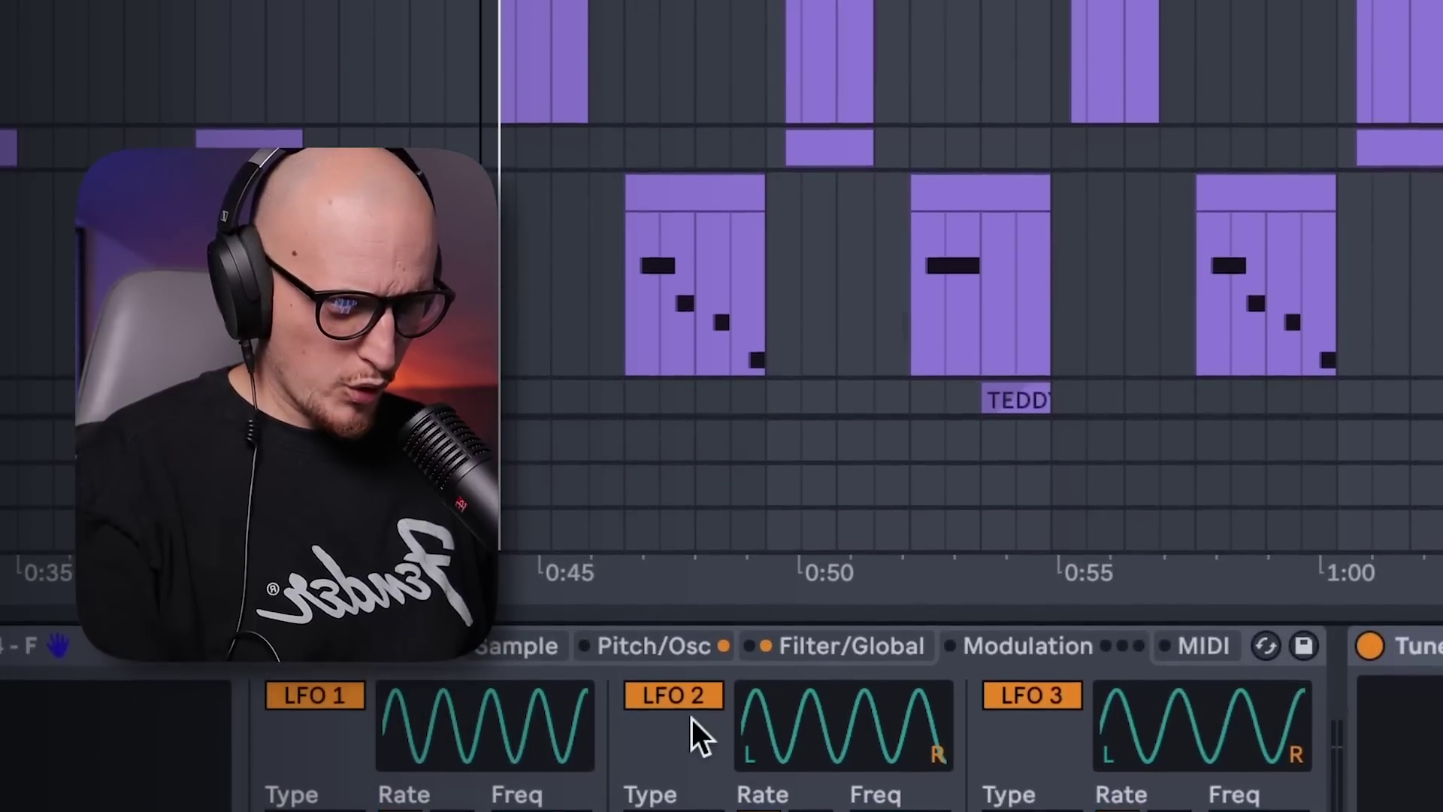
click(693, 720)
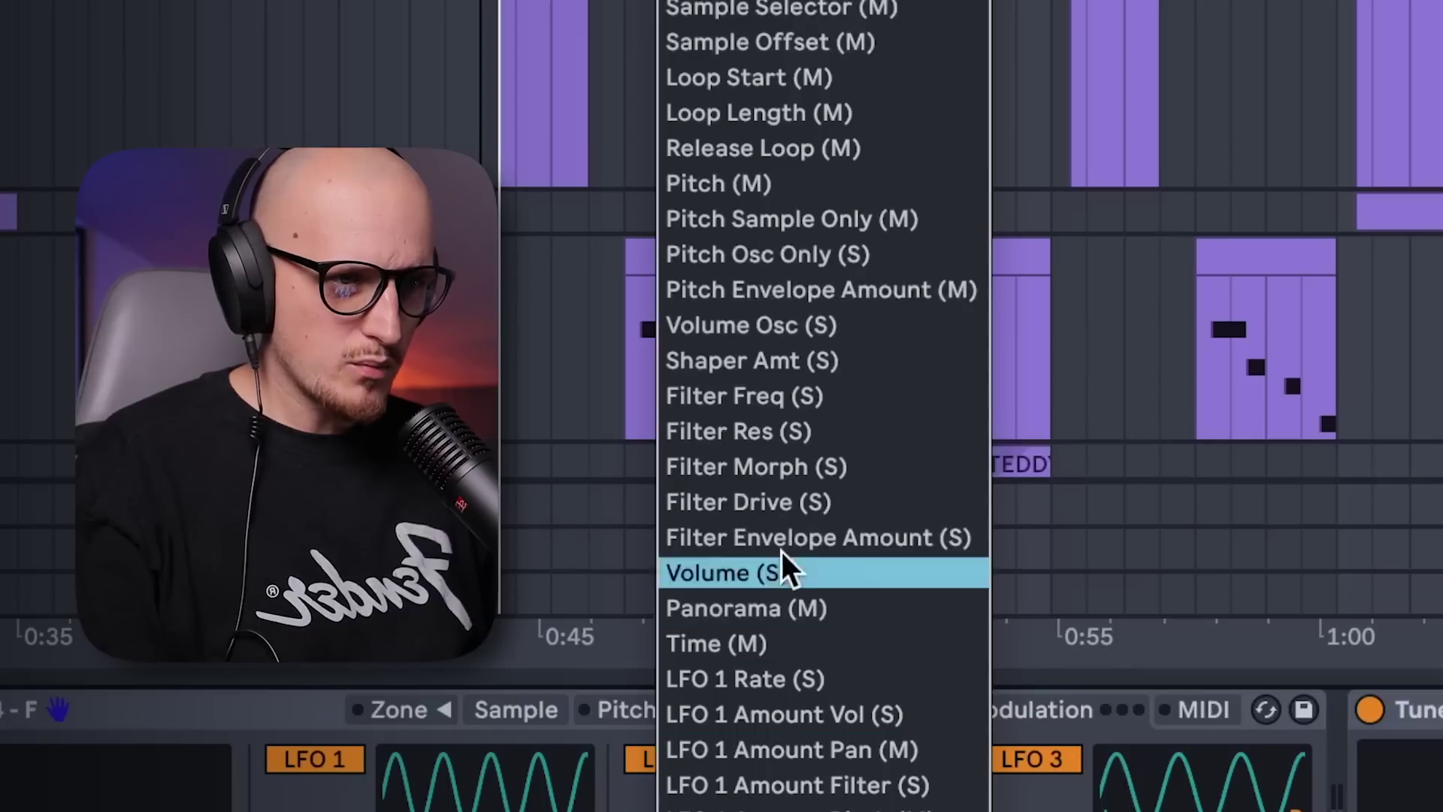
click(778, 432)
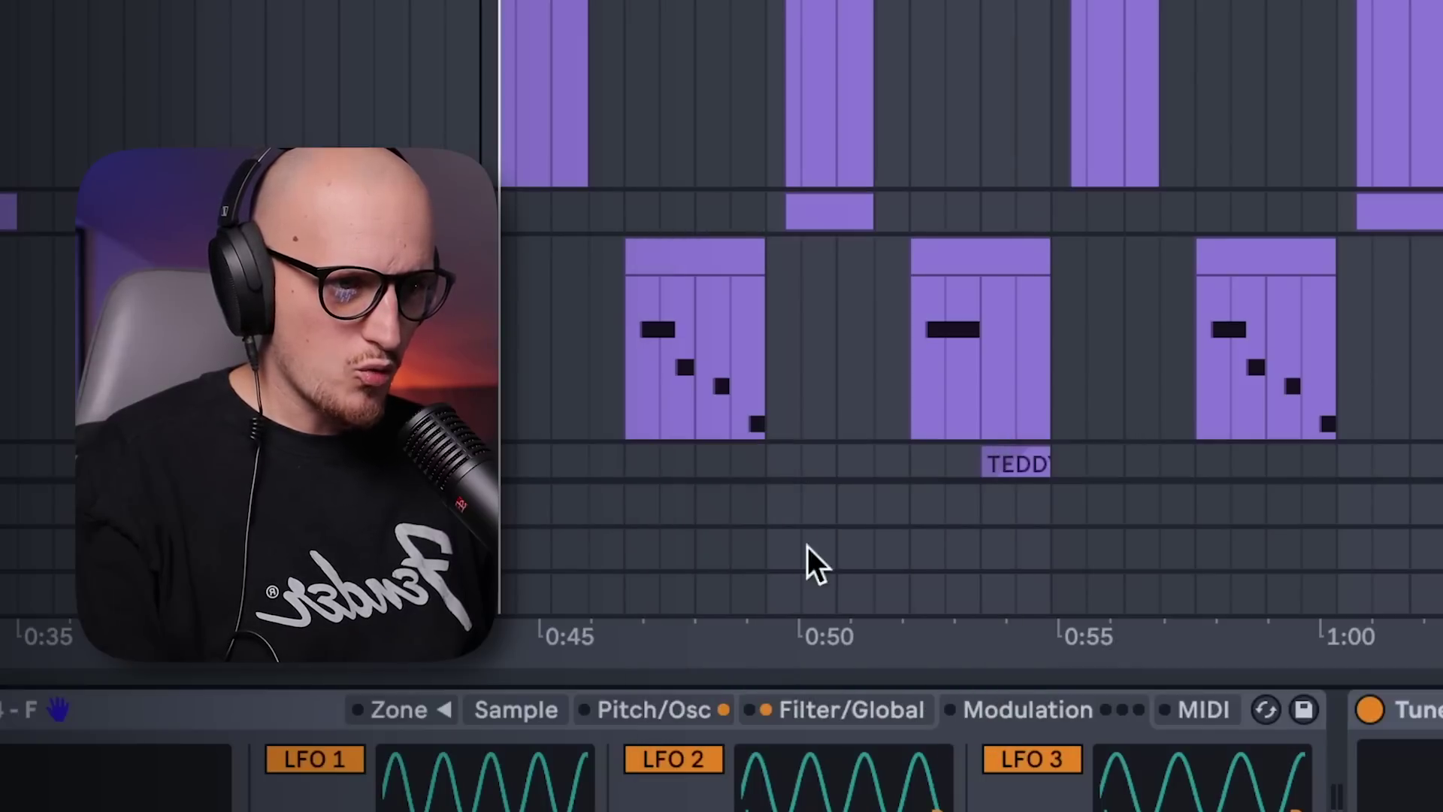
Switch LFO 2 to tempo sync with a descending saw wave at 5/16
click(810, 478)
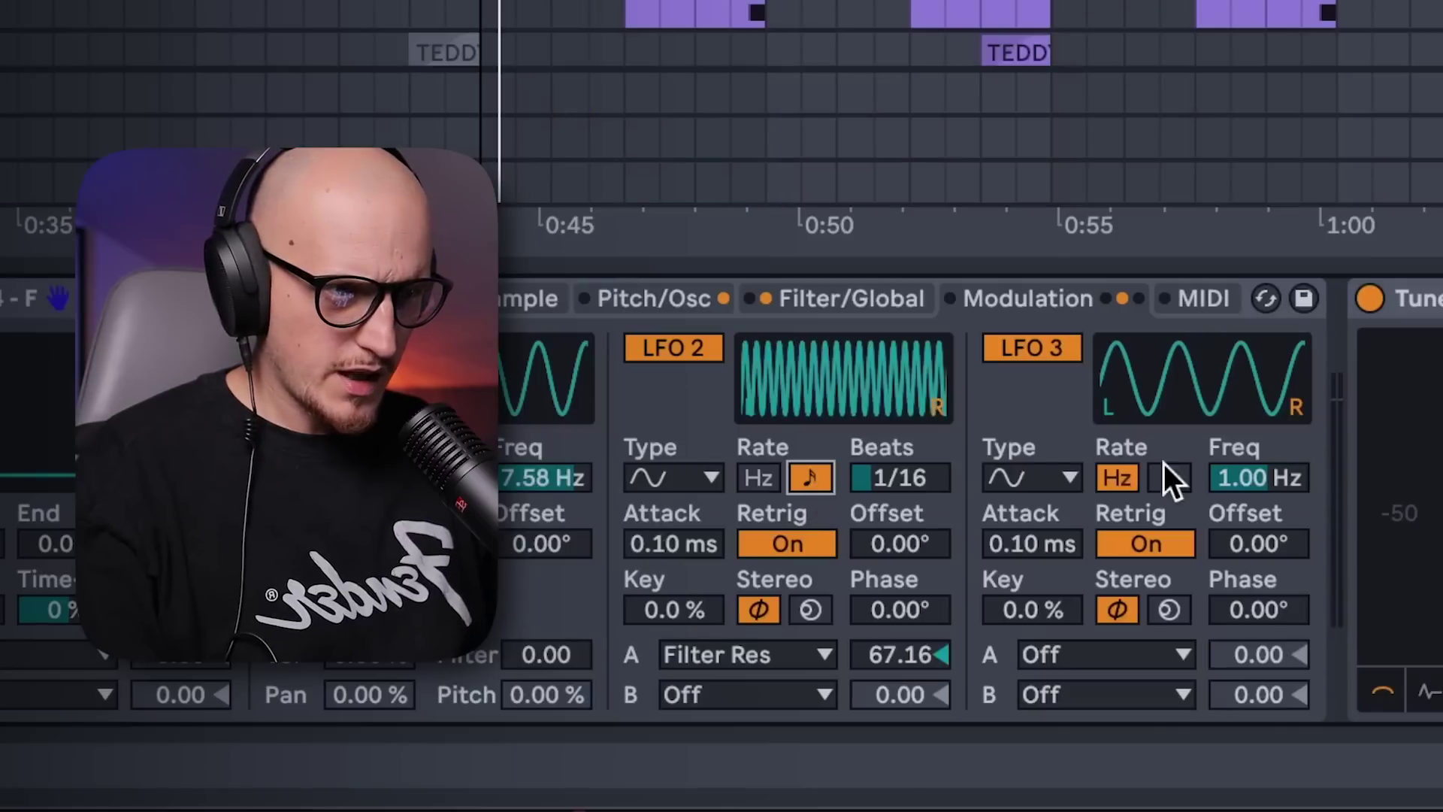
drag(890, 477, 889, 455)
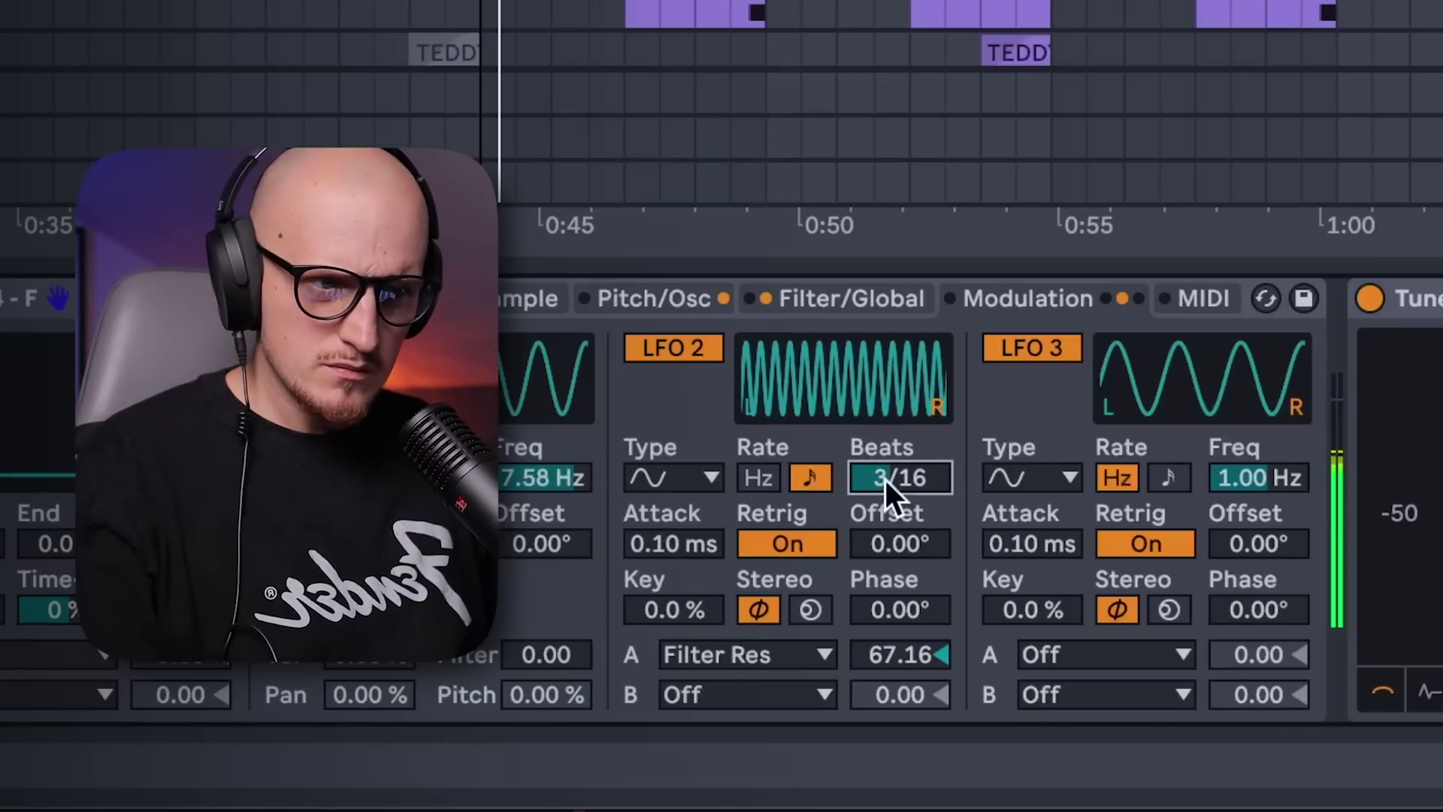
click(705, 480)
click(691, 476)
click(691, 476)
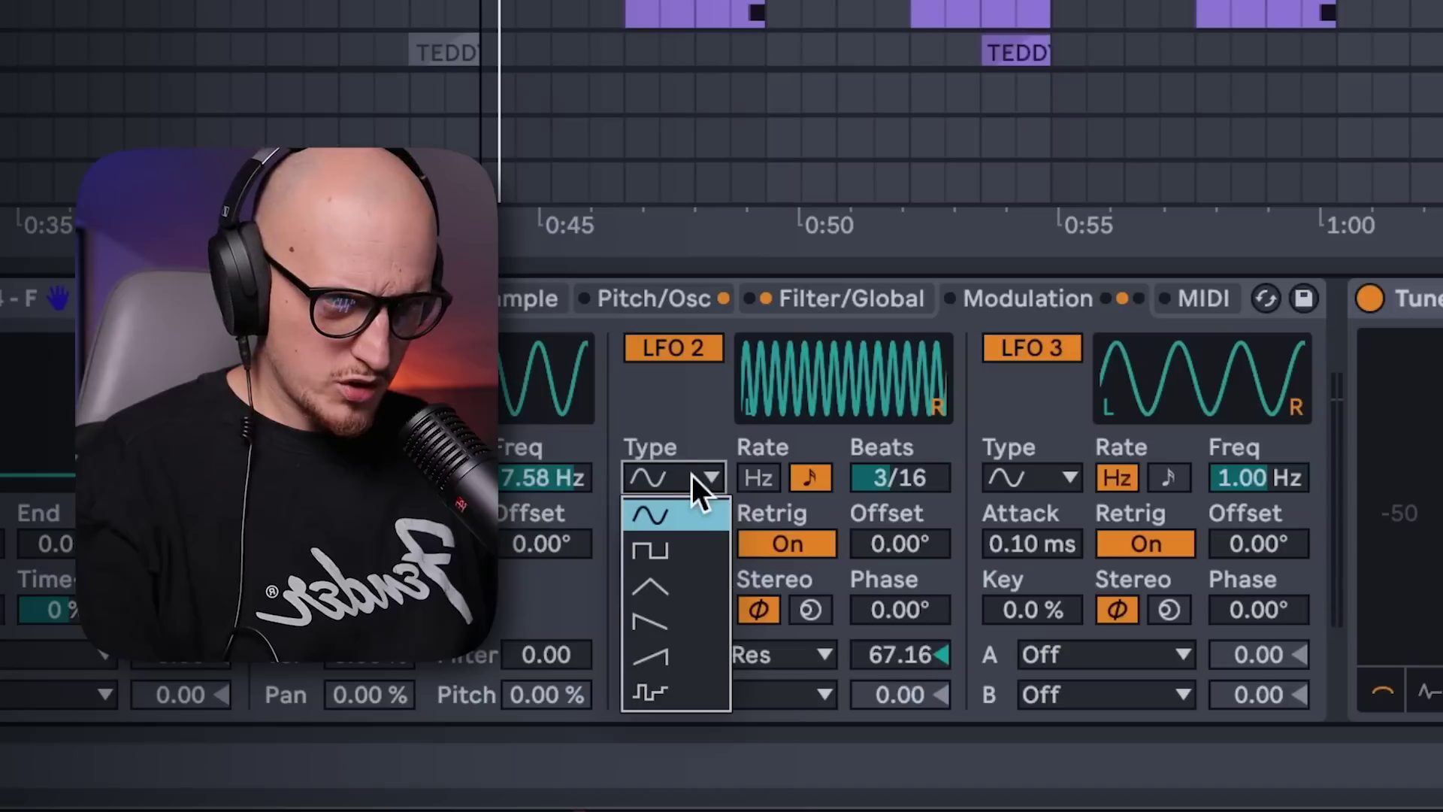
click(674, 549)
click(703, 476)
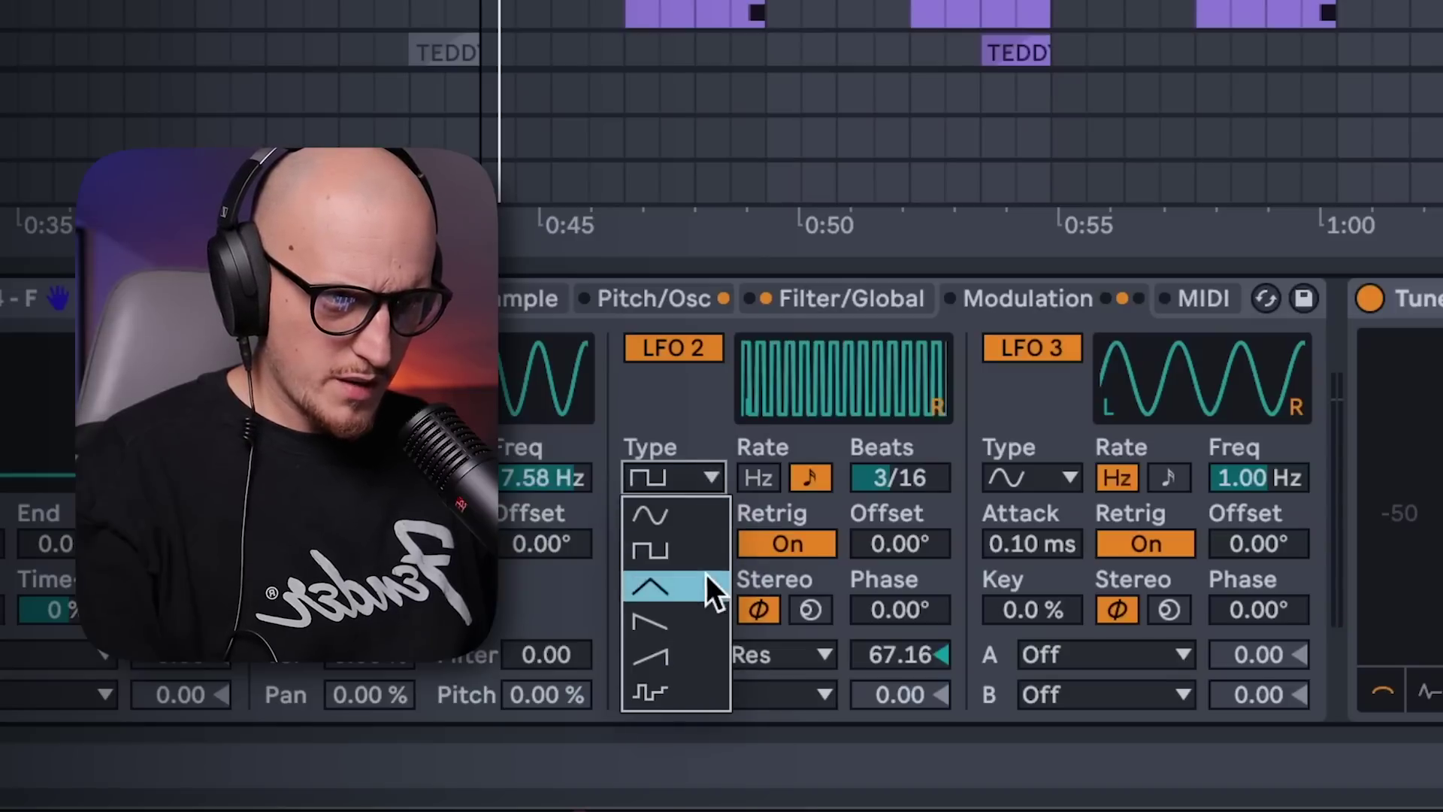
click(706, 621)
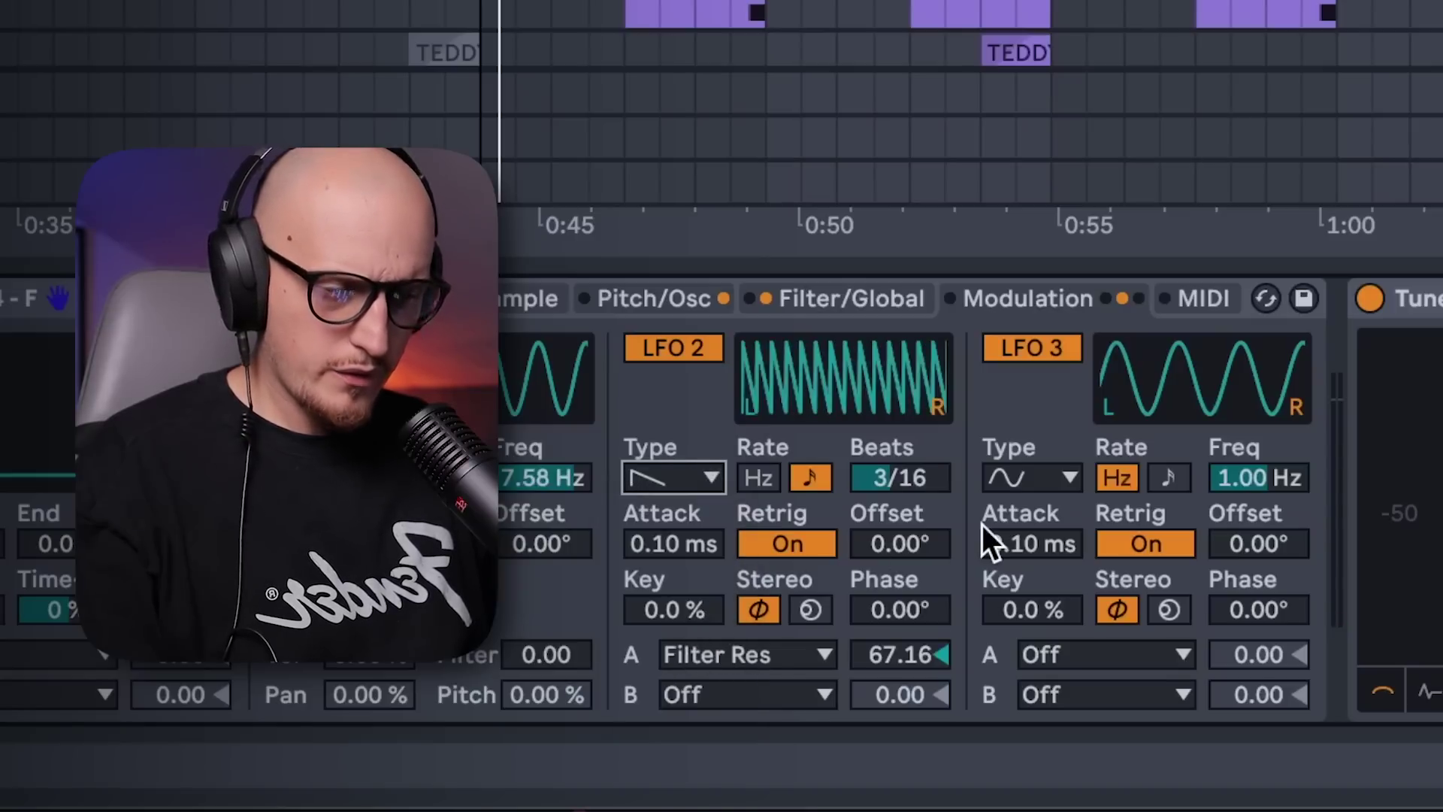
mouse_move(926, 479)
mouse_down()
mouse_move(926, 444)
mouse_move(926, 496)
mouse_up()
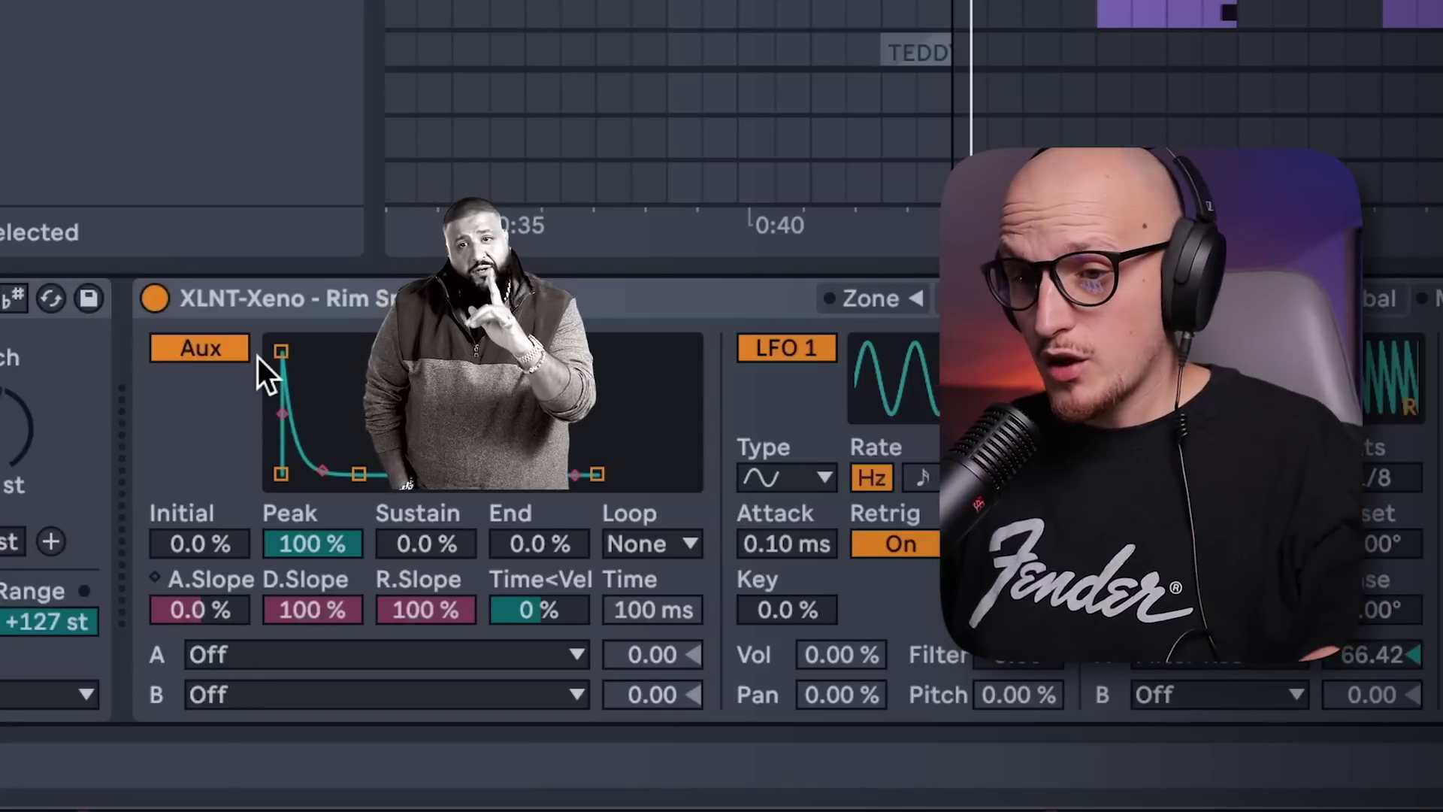
Route the aux envelope to Filter Freq at -100 and loop it in Beat mode at 1/16
click(576, 653)
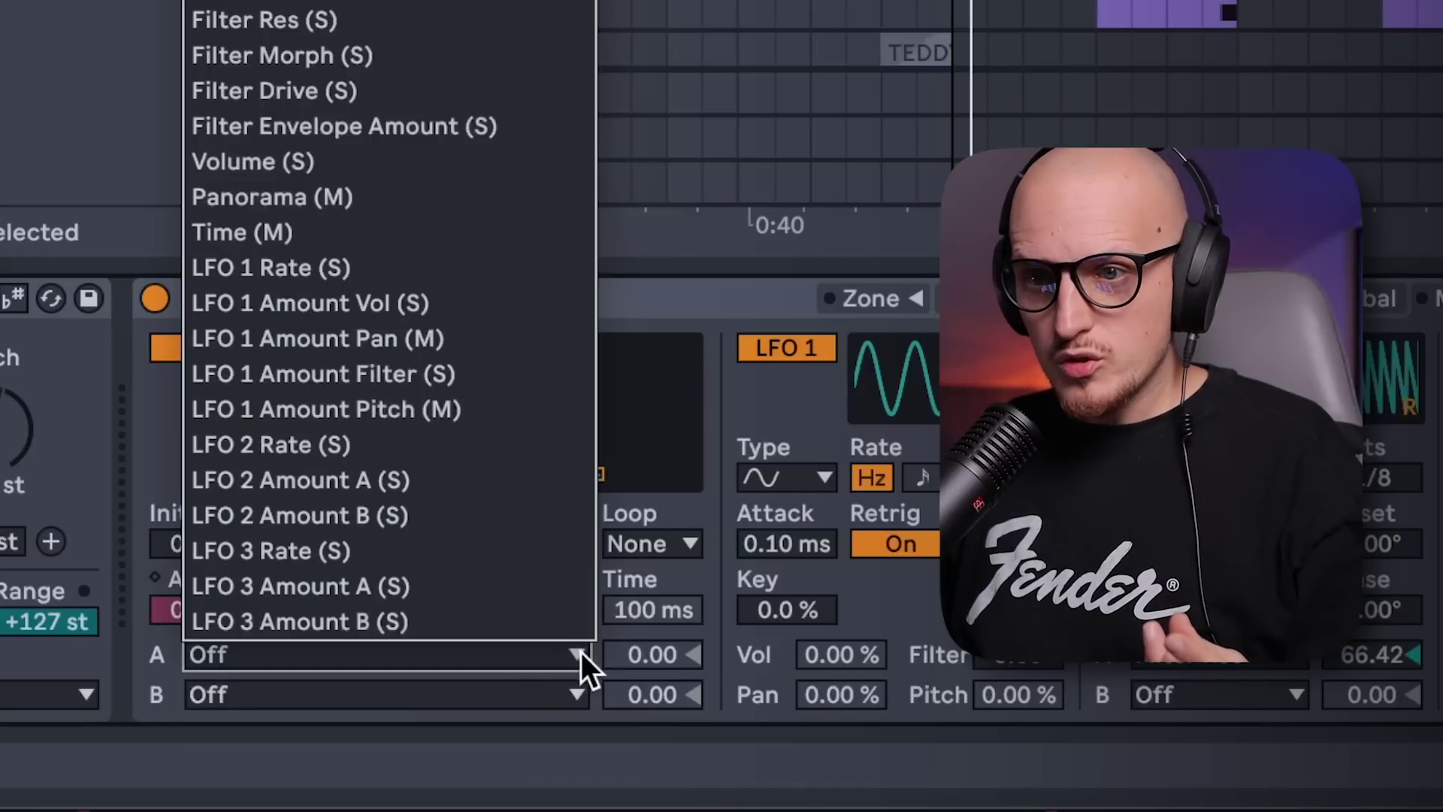
click(363, 1)
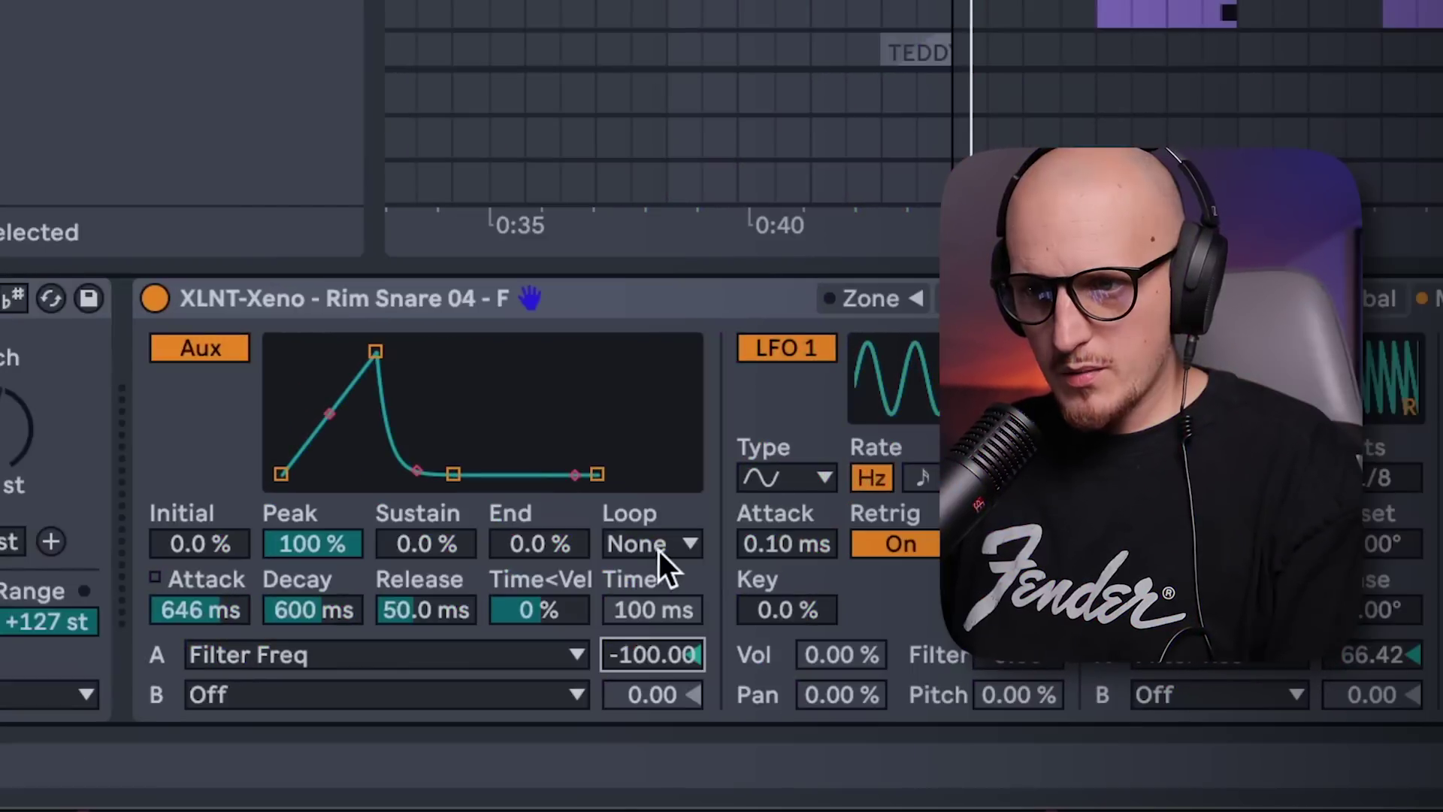
click(658, 579)
click(671, 548)
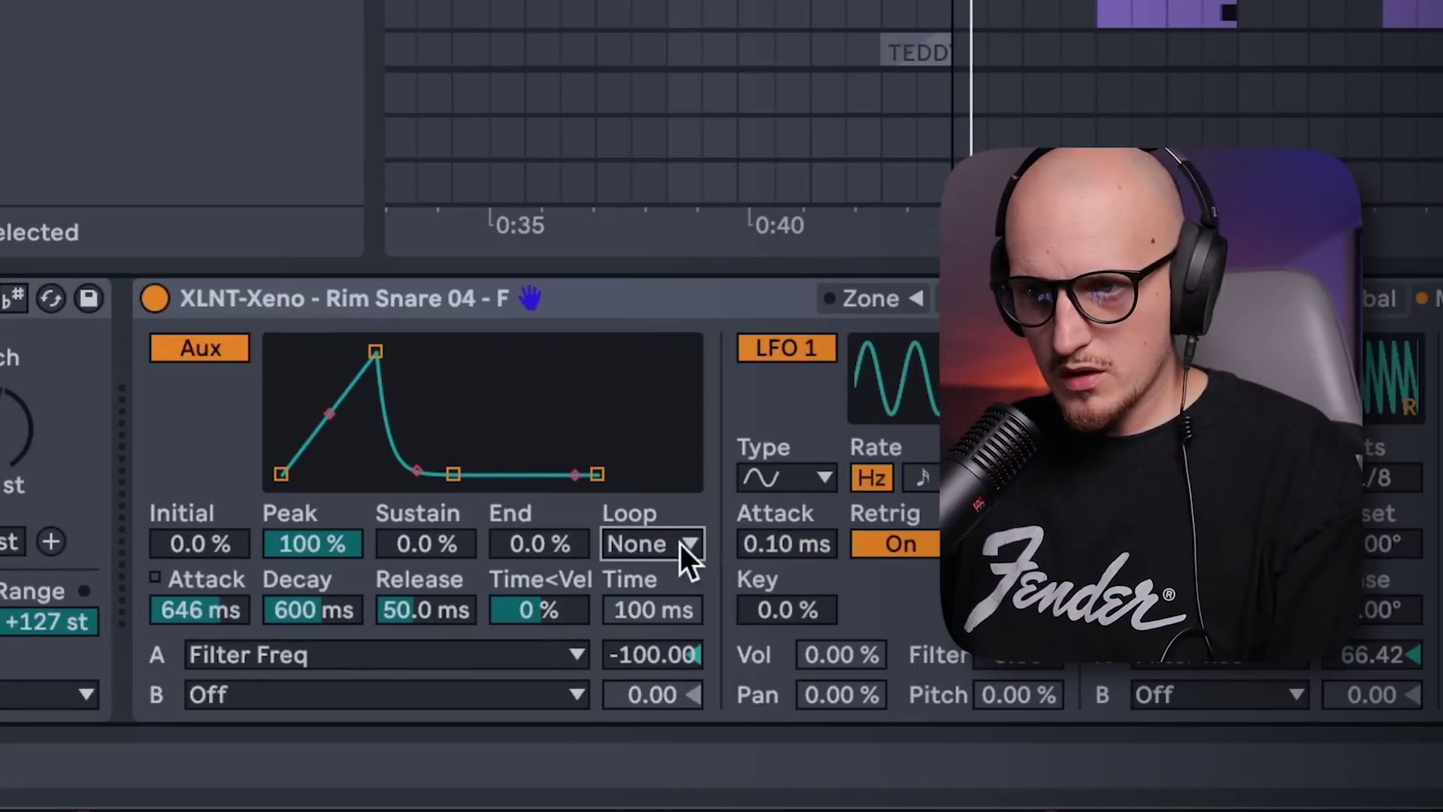
click(608, 540)
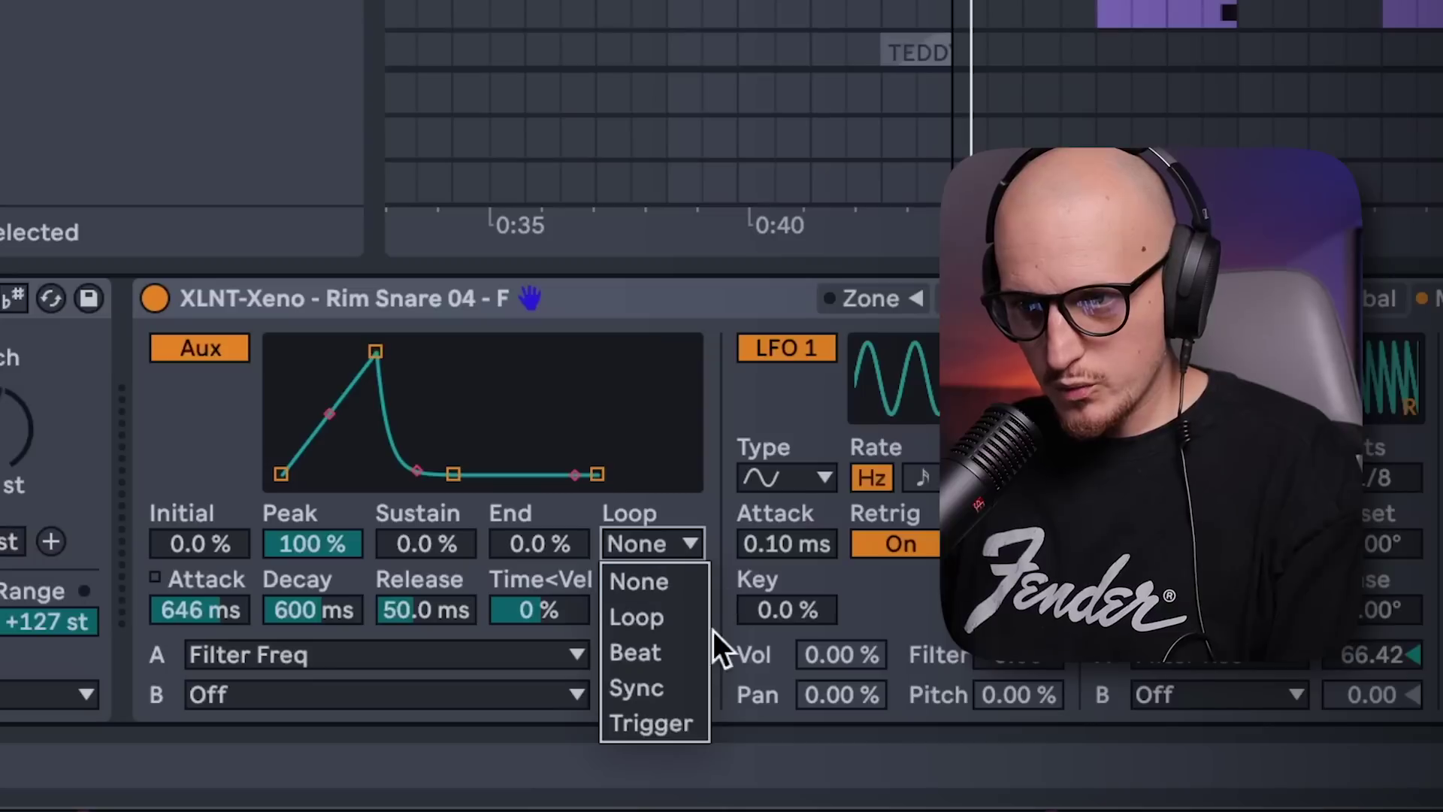
click(681, 640)
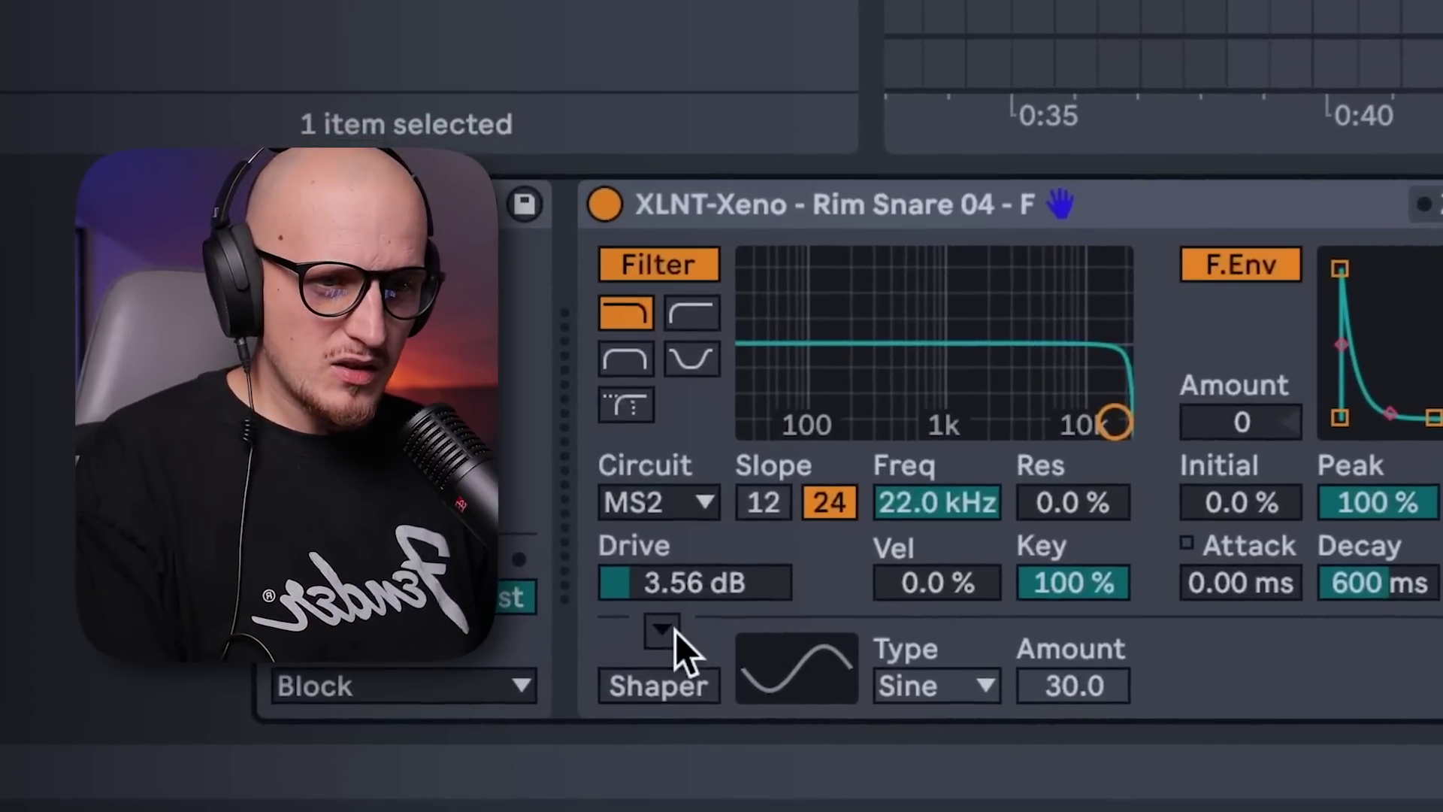
Turn on the Shaper with a Sine curve
click(673, 687)
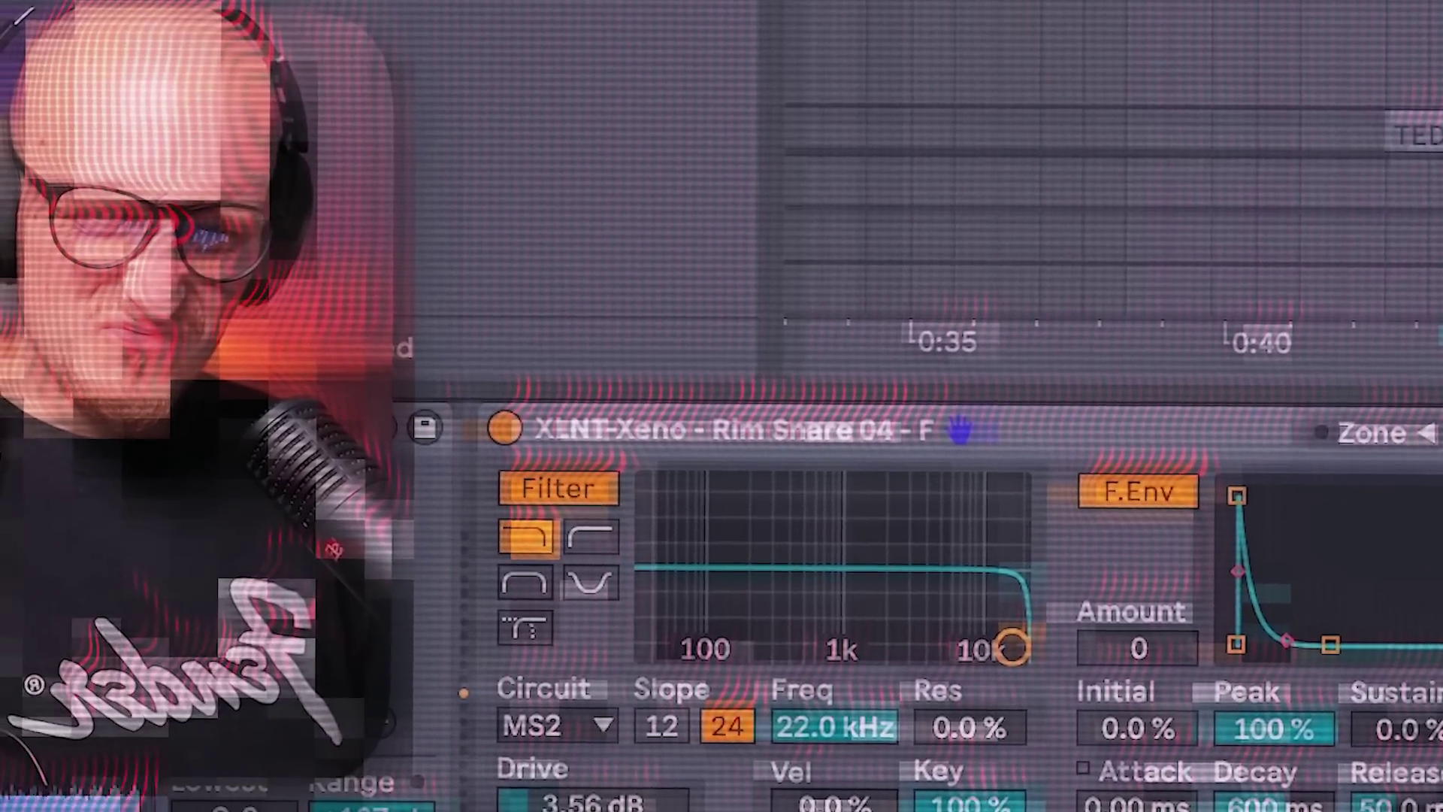
click(758, 744)
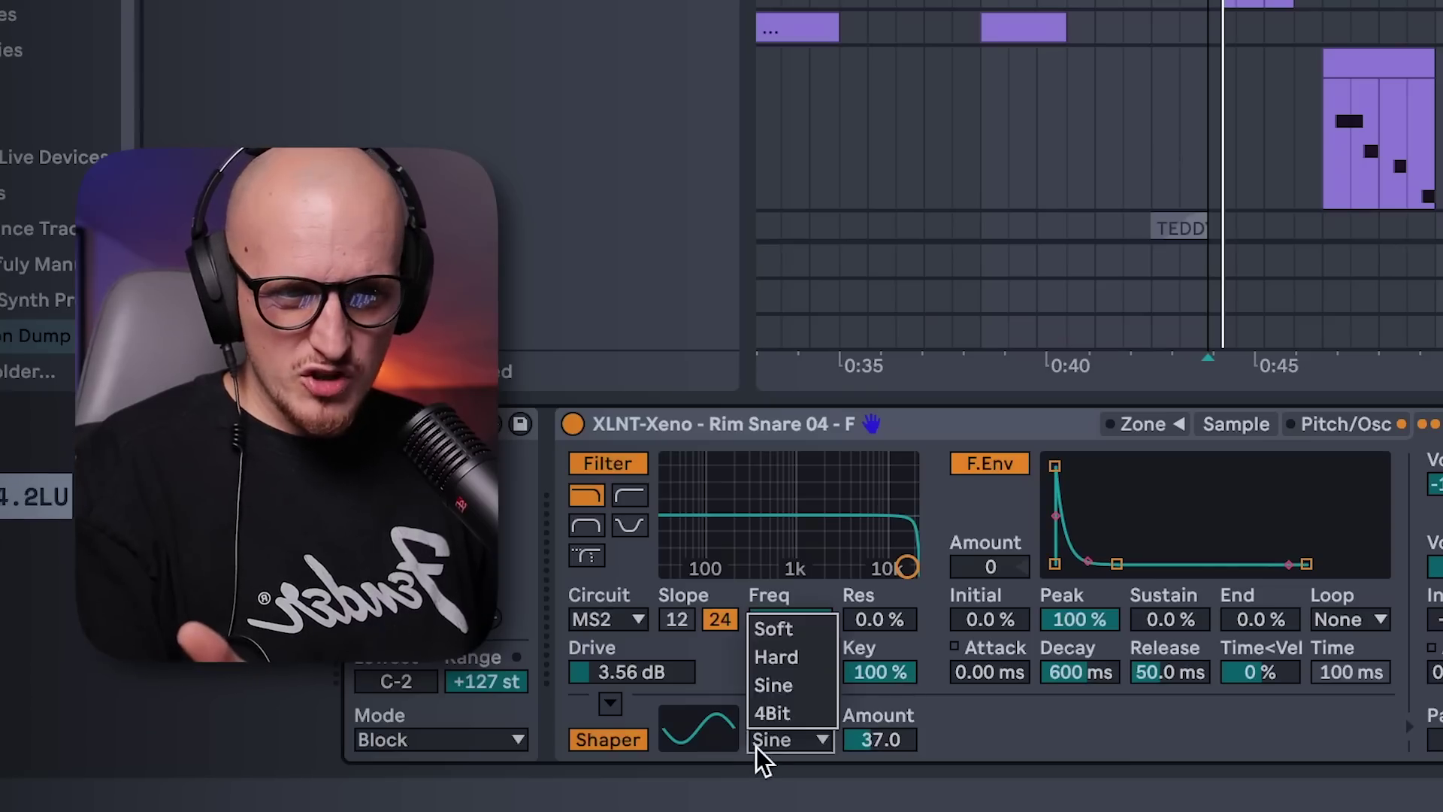
click(762, 741)
click(767, 738)
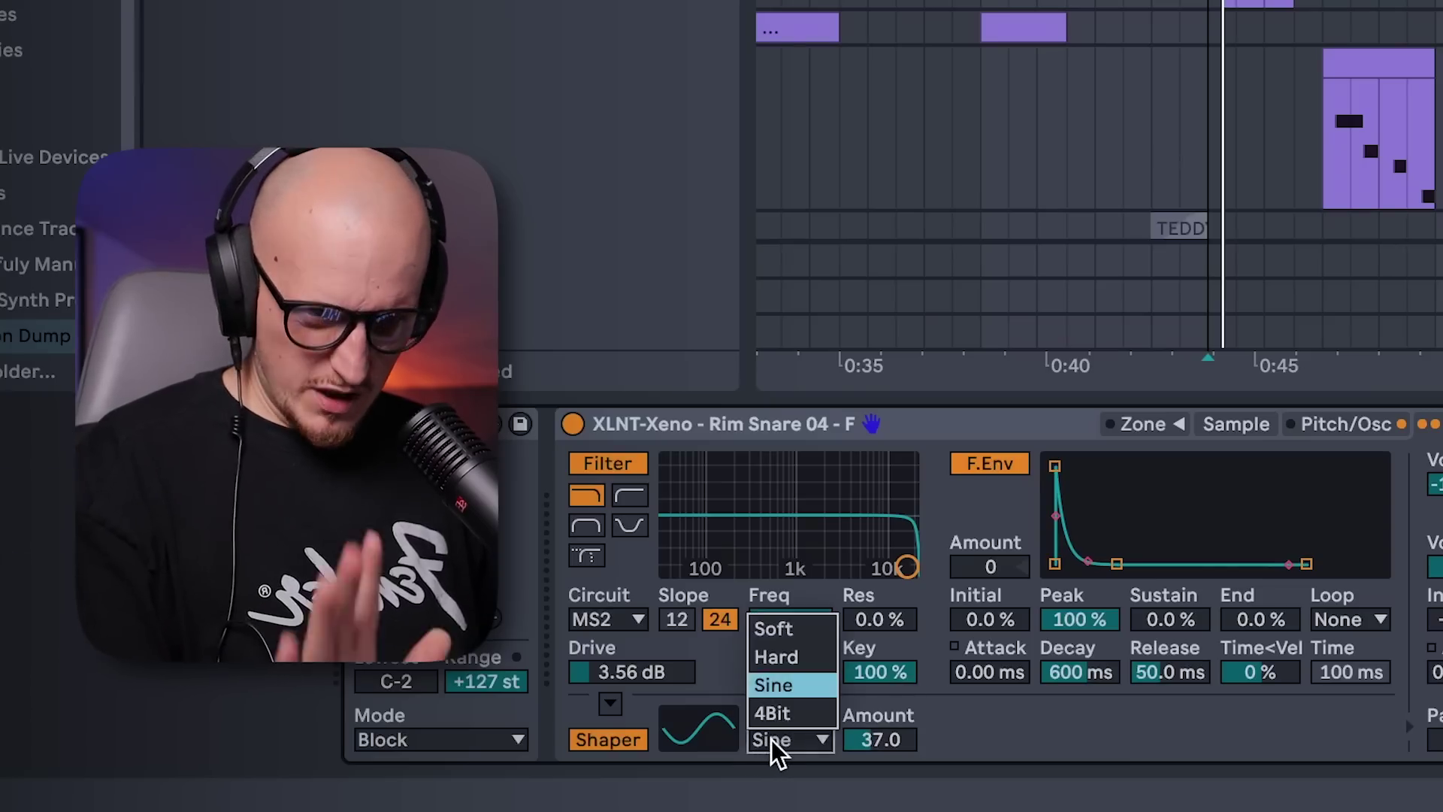
click(771, 738)
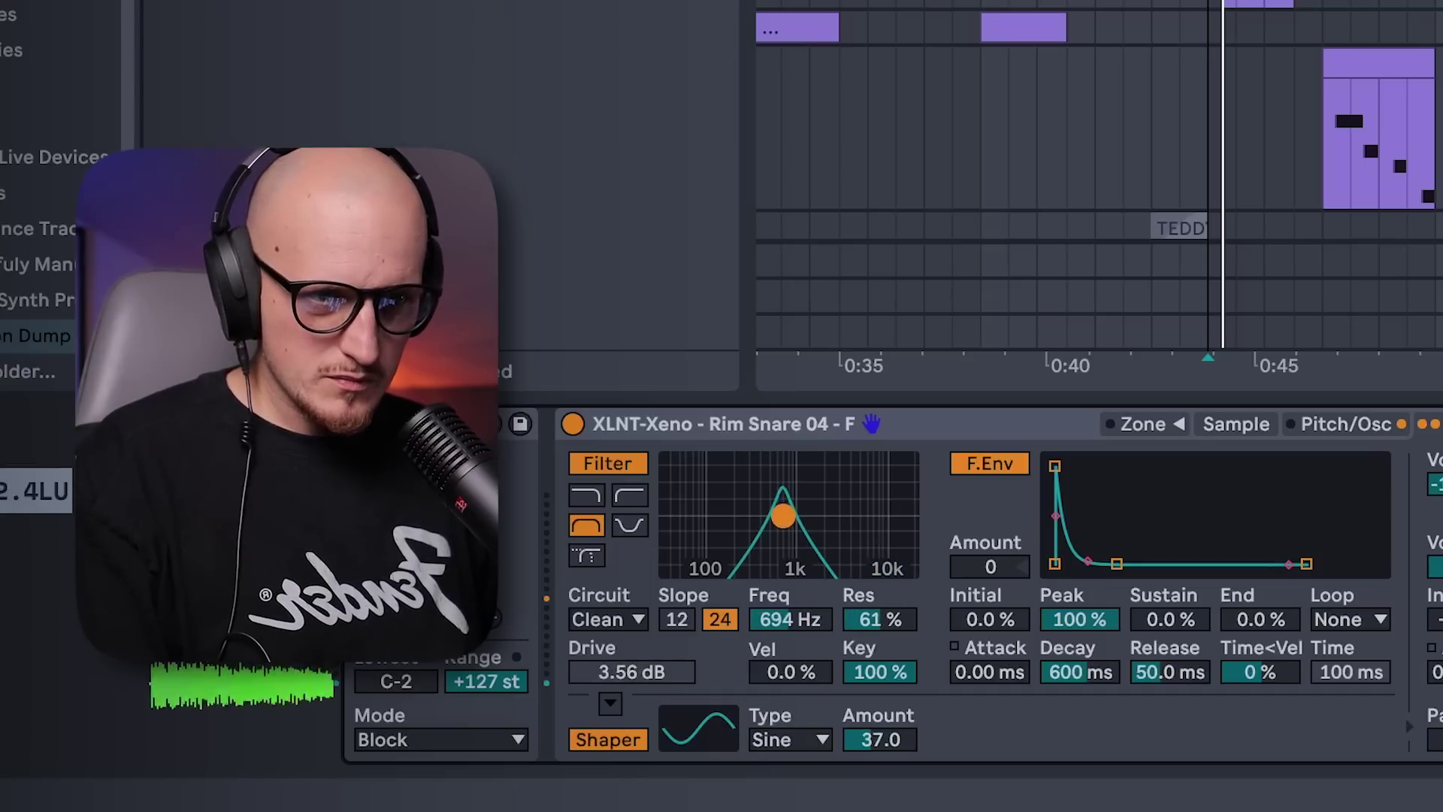
Sweep the band-pass filter to 1.24 kHz with 57% resonance, keeping shaper before filter
drag(726, 461, 752, 462)
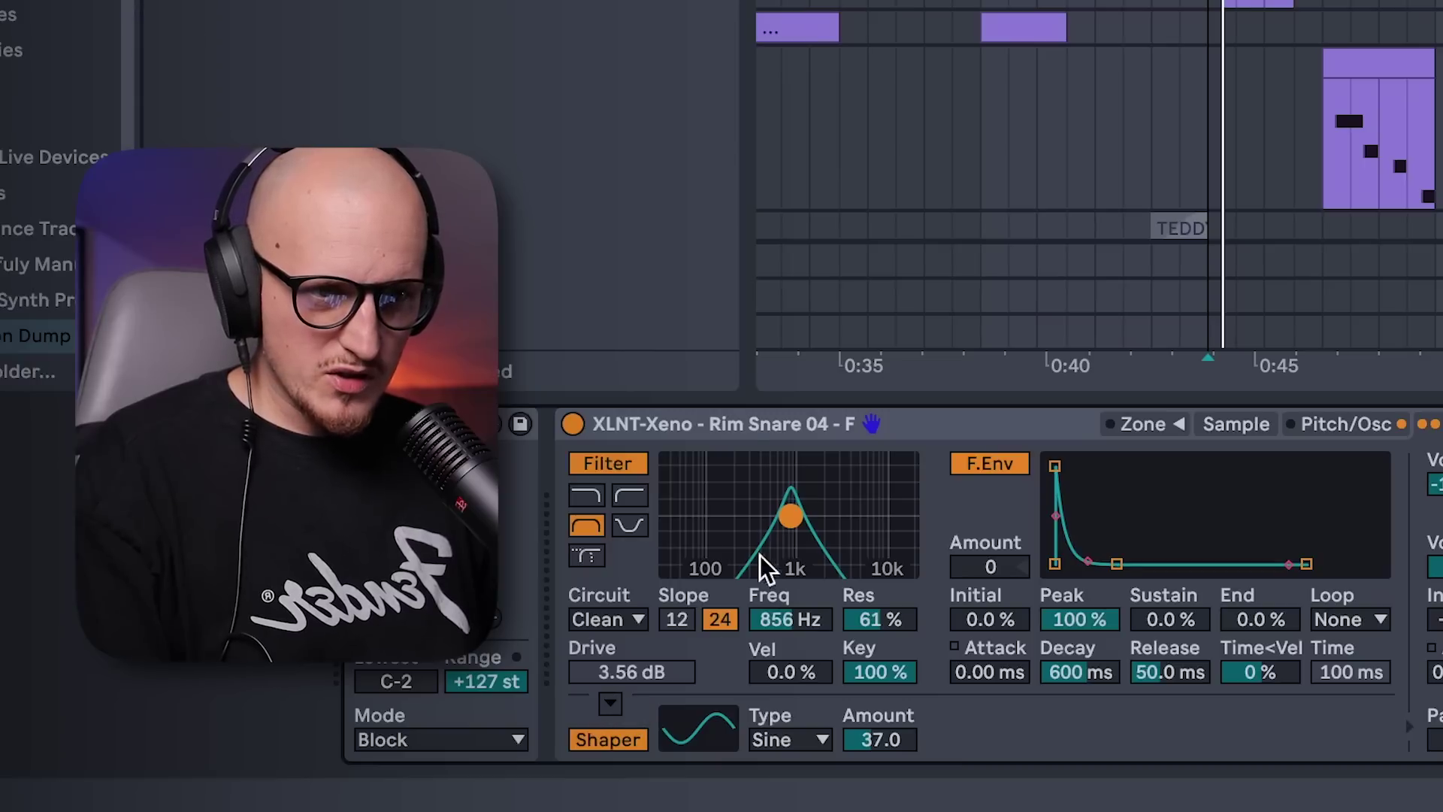
click(612, 703)
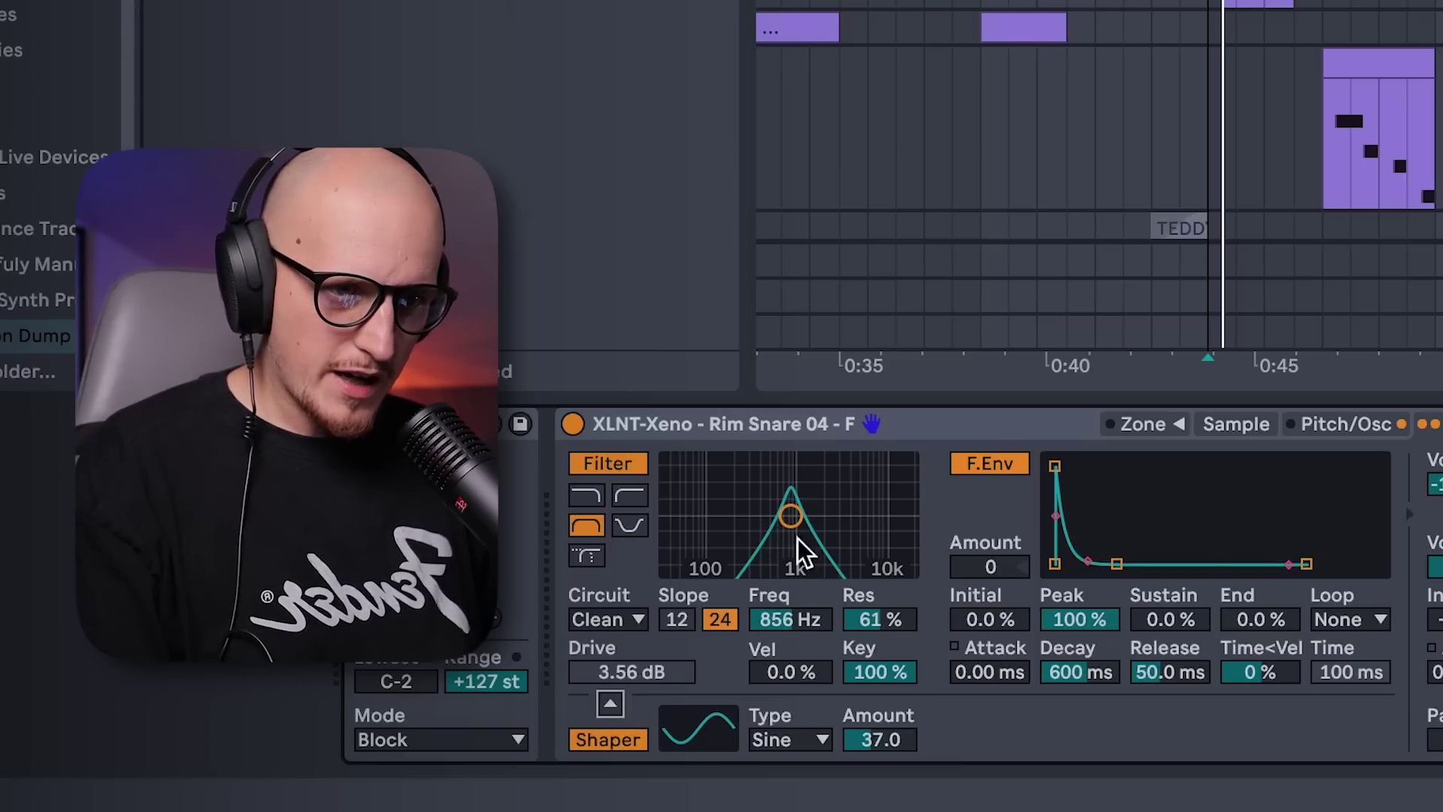
drag(791, 516, 778, 560)
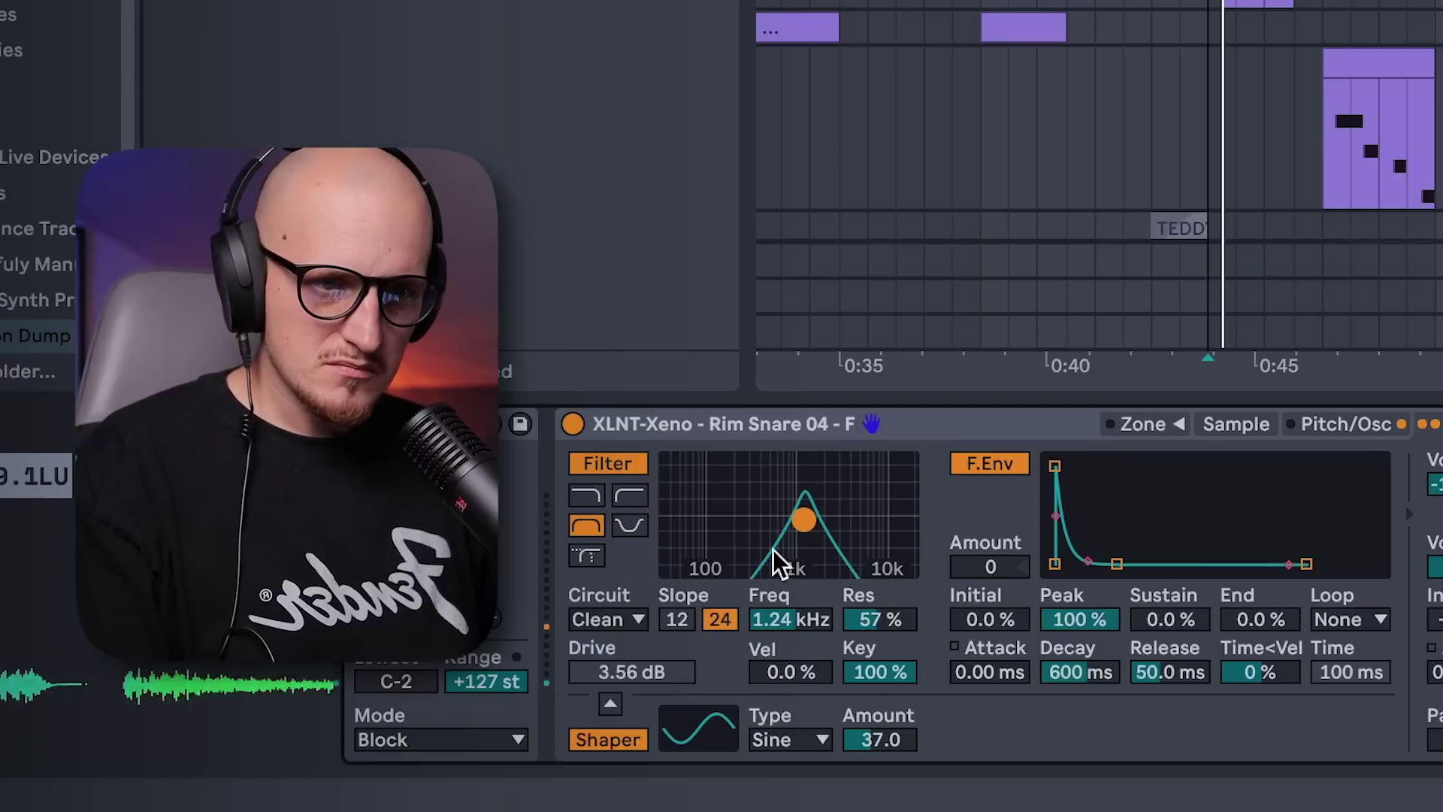
click(610, 704)
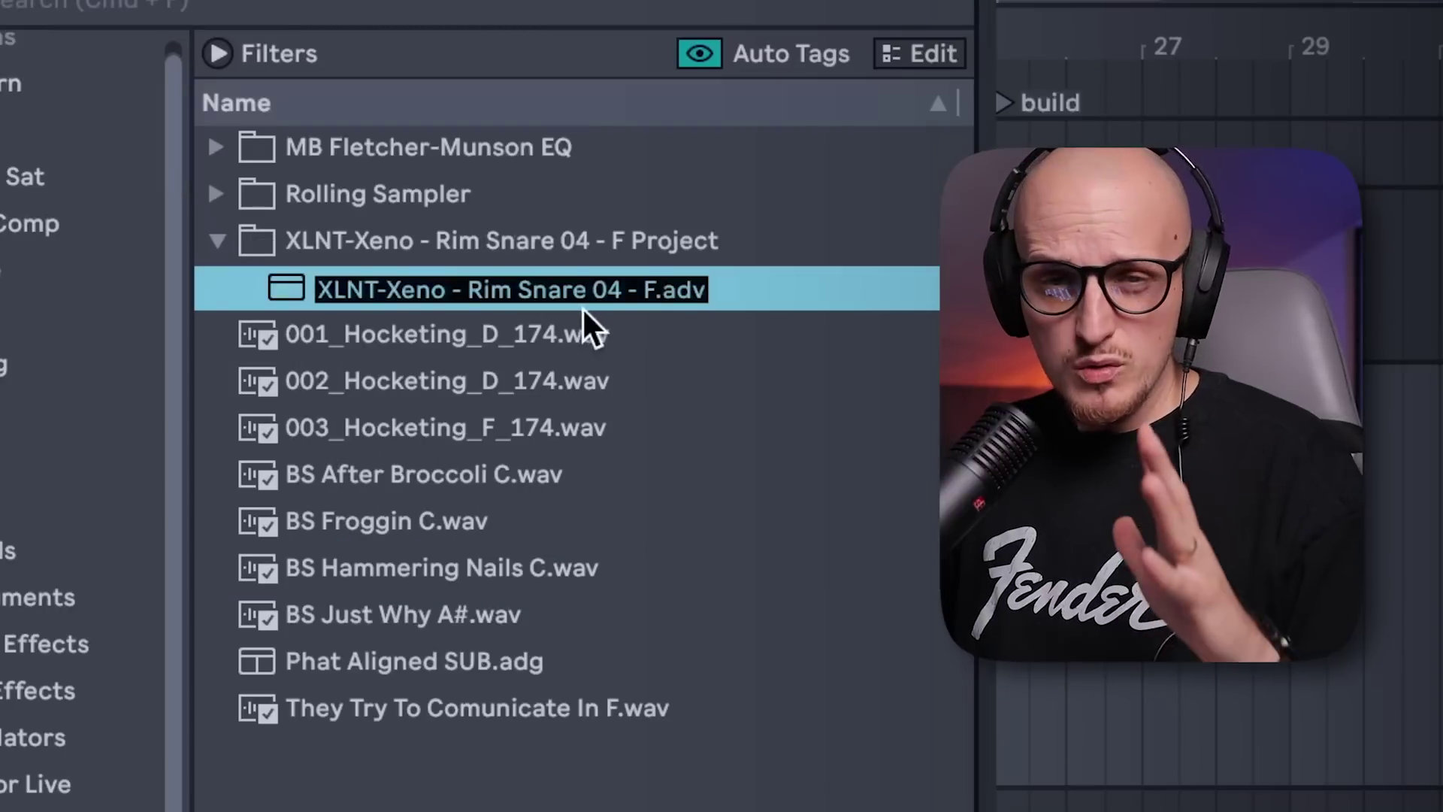
Keep the preset name and expand the project's Samples > Imported folder to reveal the snare .wav
key(Return)
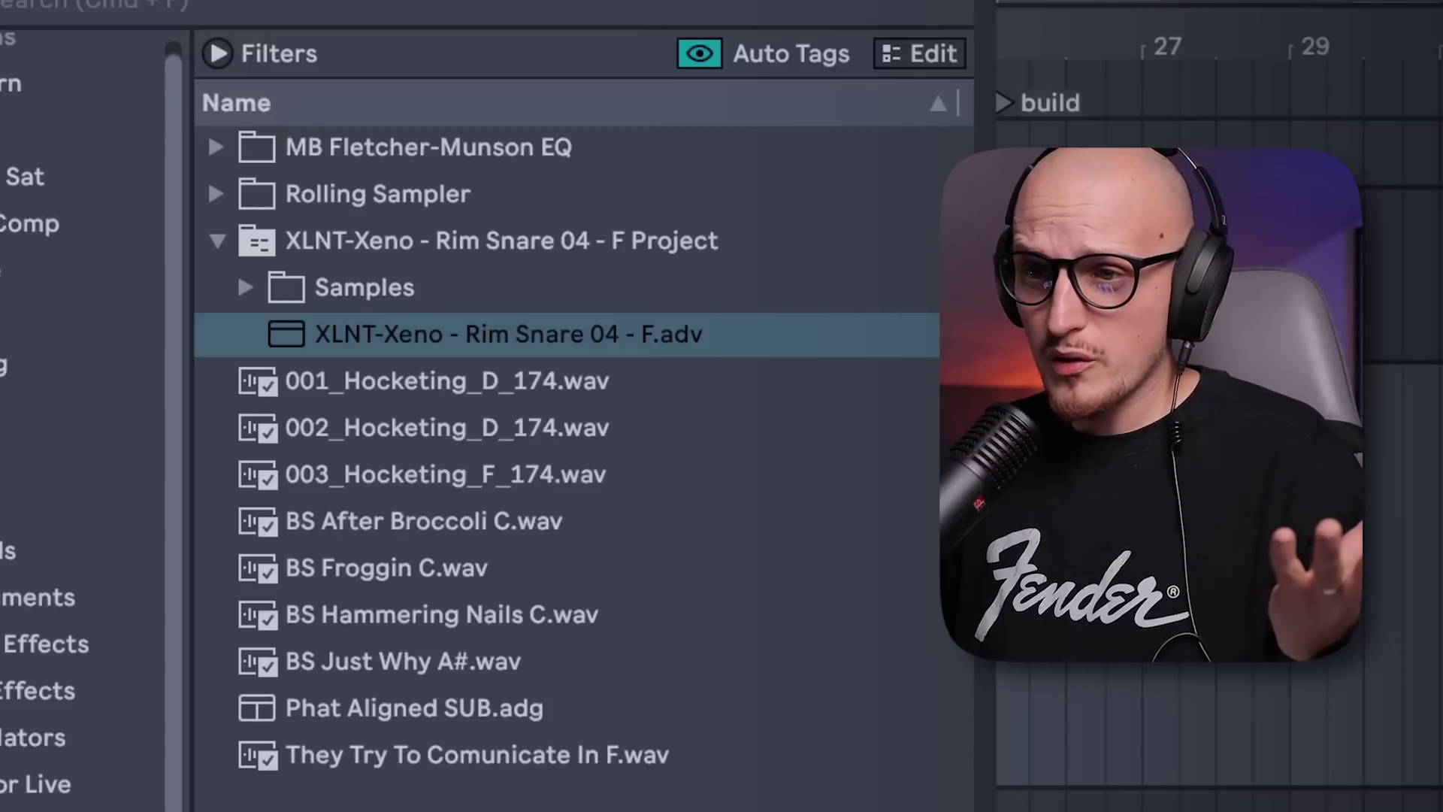
click(307, 300)
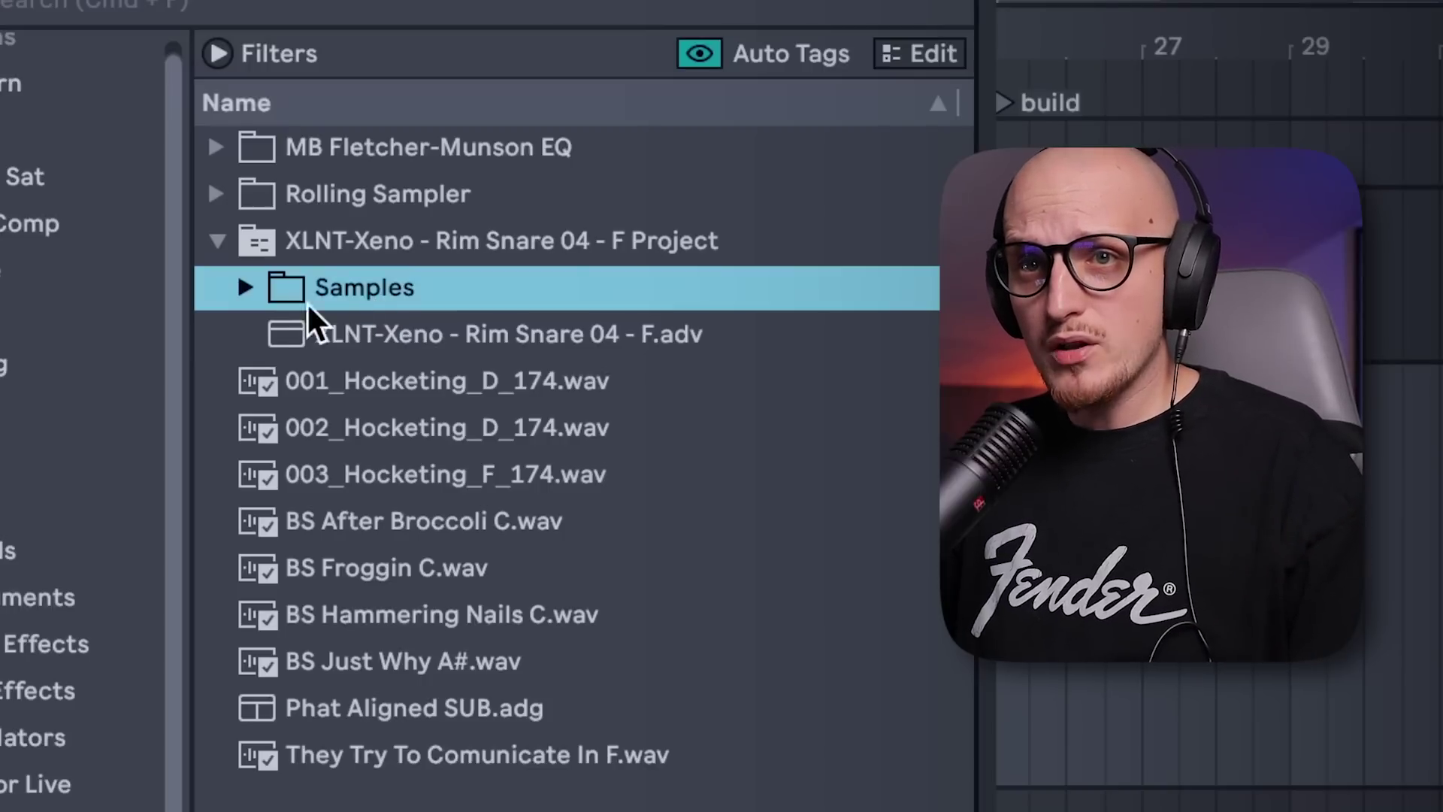
click(247, 288)
double_click(298, 339)
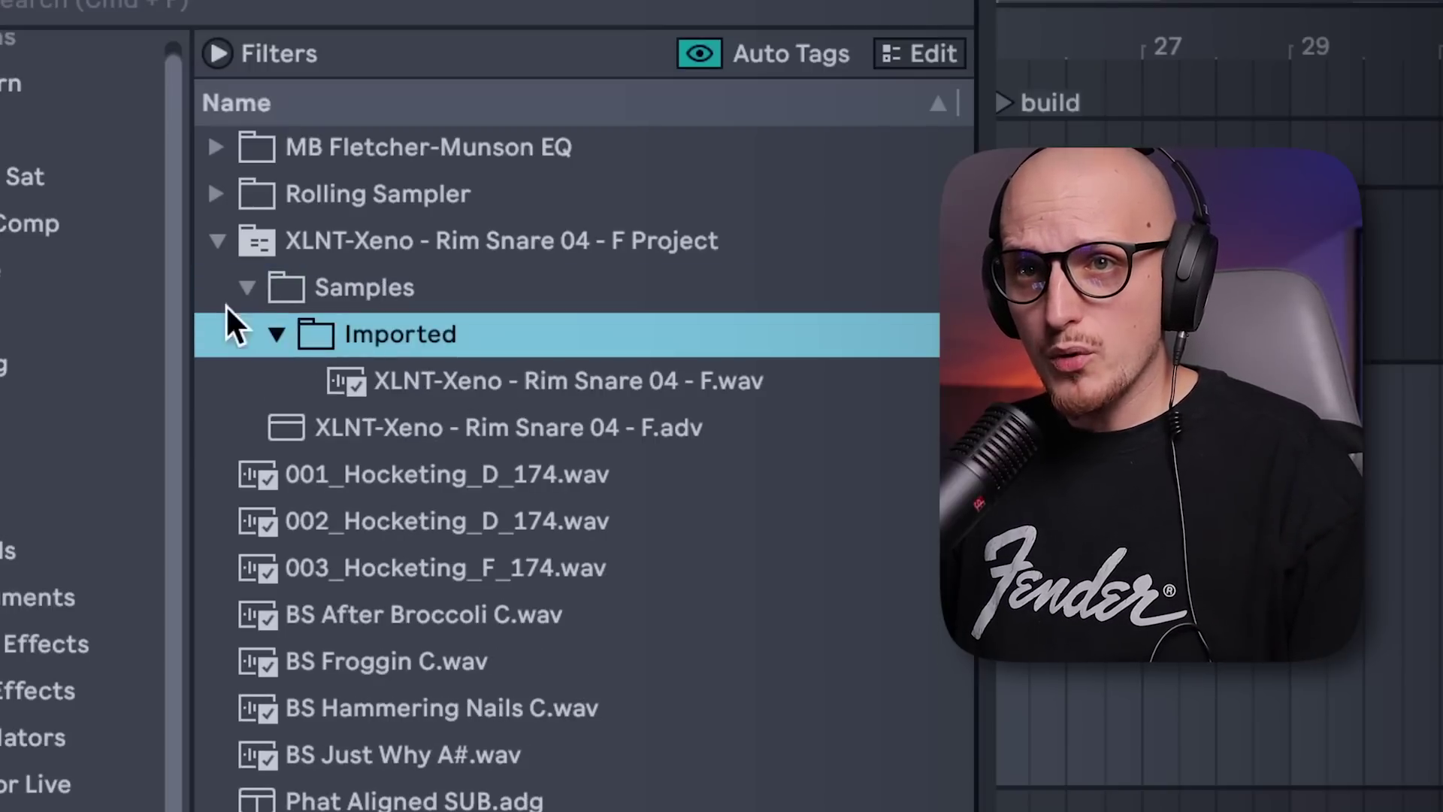
click(216, 244)
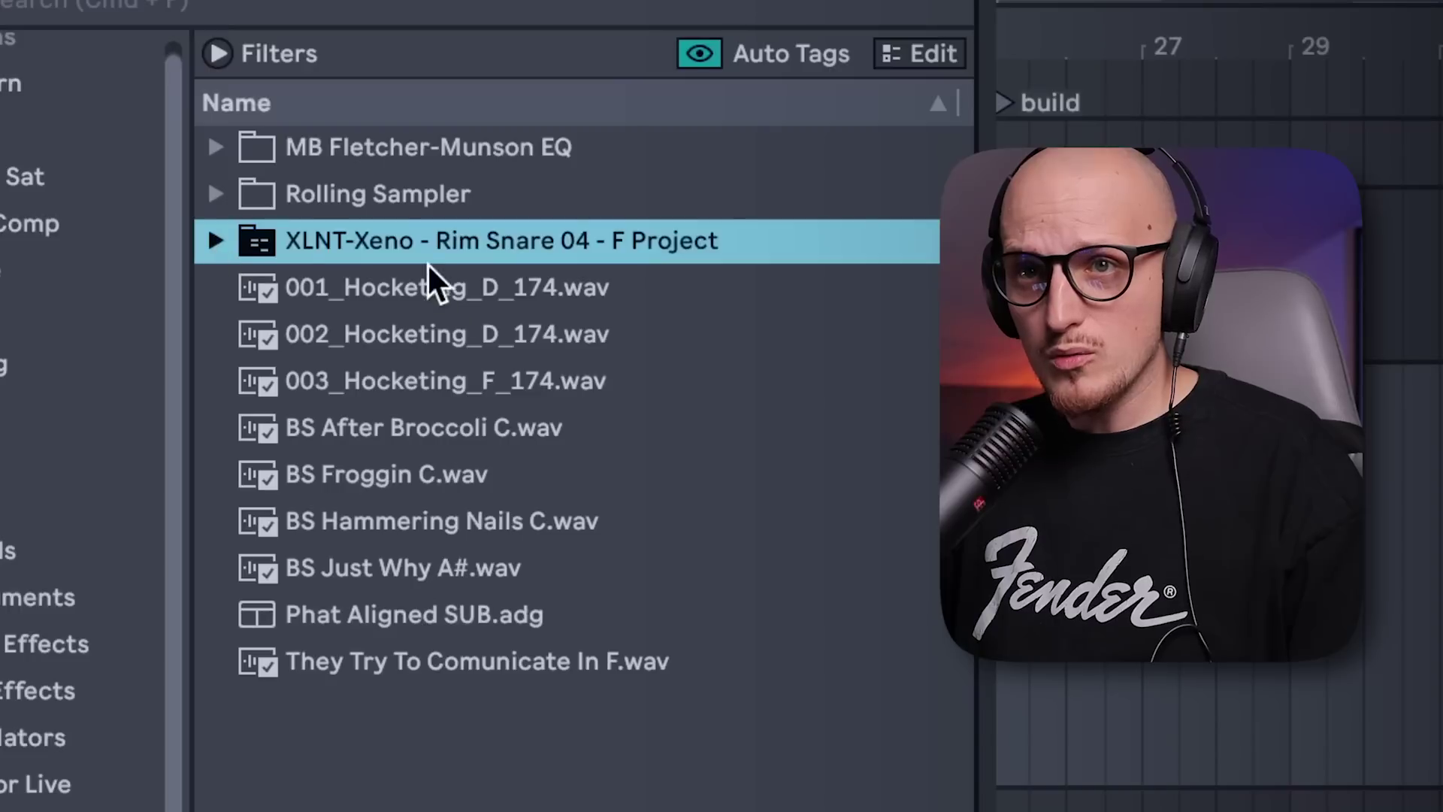
click(218, 239)
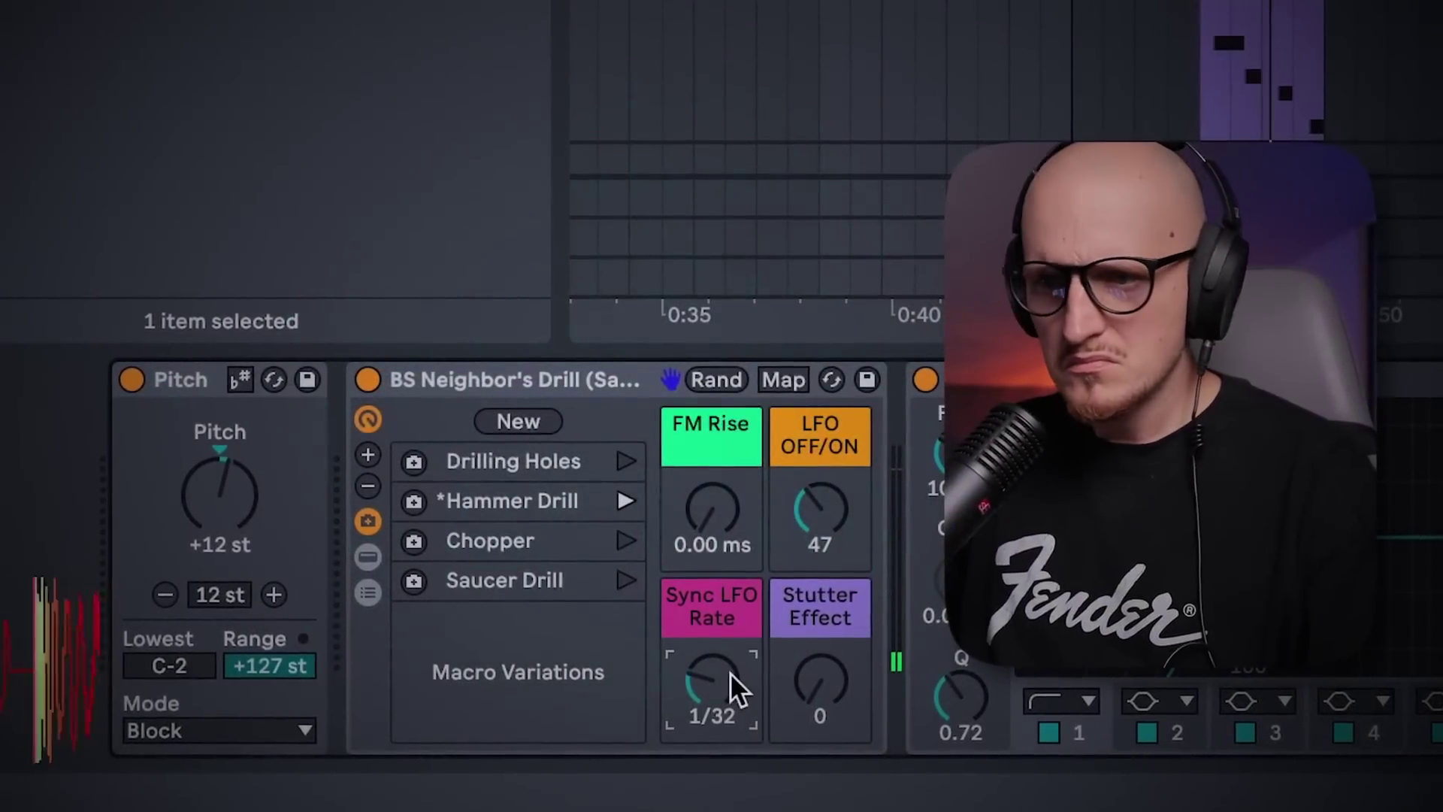
Change the drill rack's Sync LFO Rate macro from 1/32 to 1/16
drag(733, 687, 732, 661)
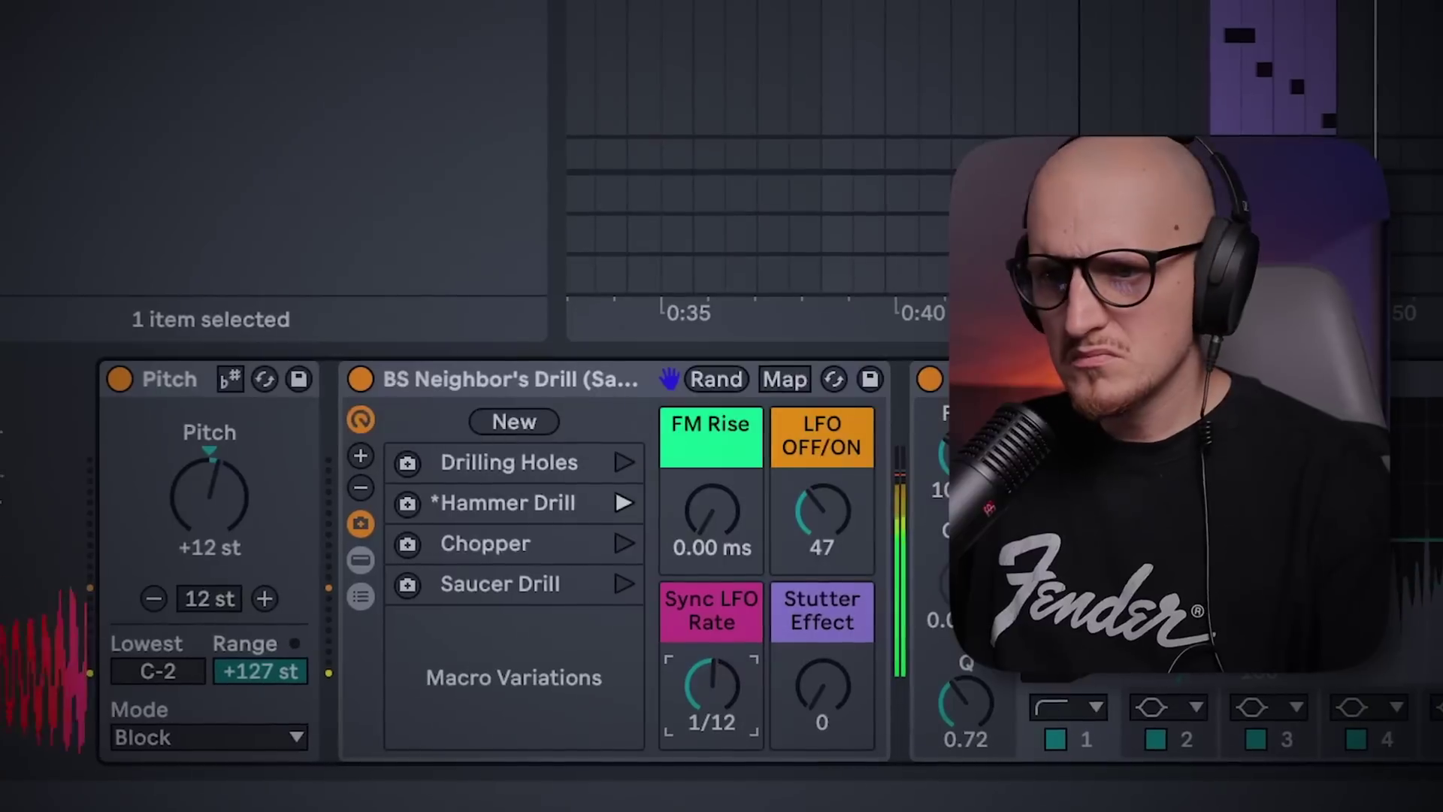
drag(711, 684, 711, 707)
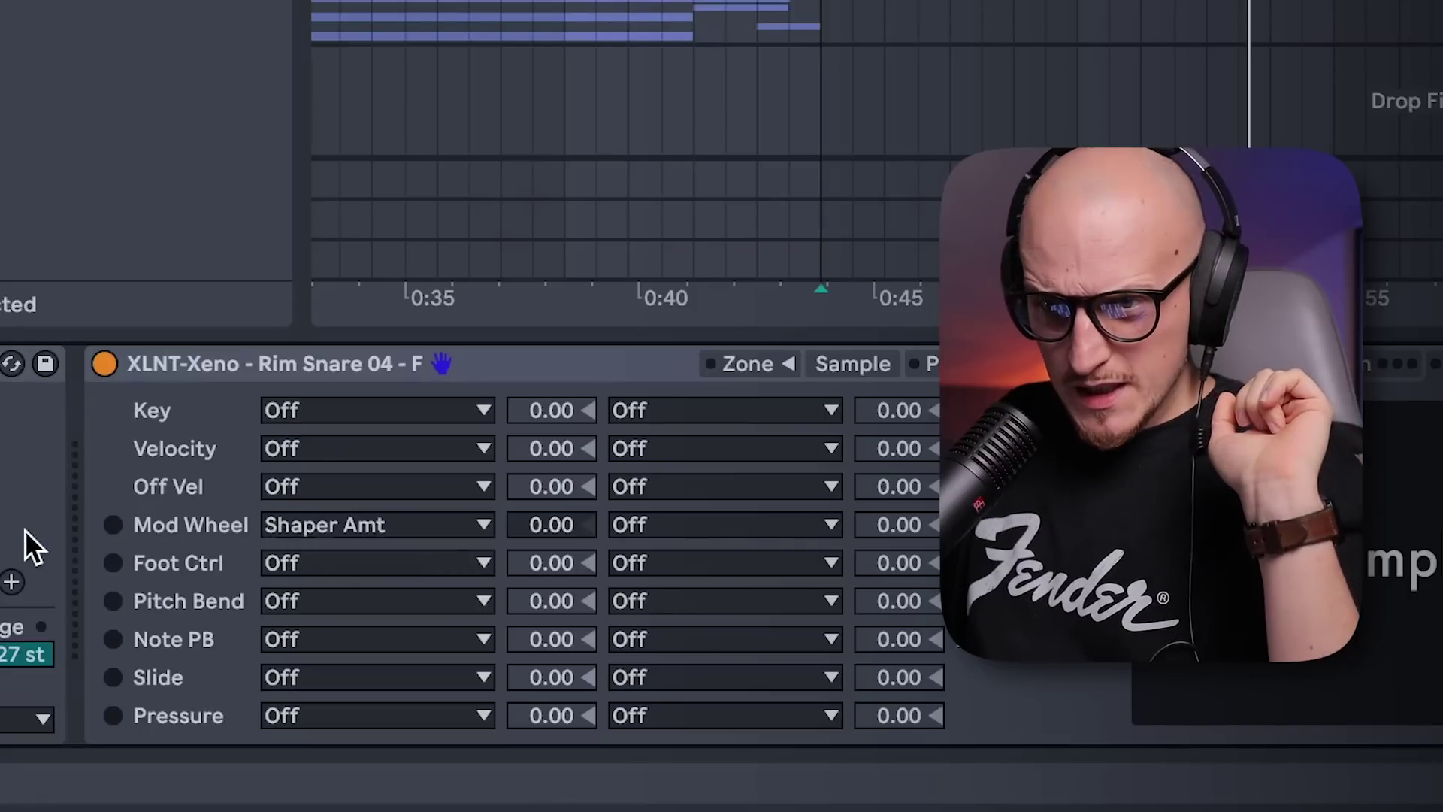
Retarget the Mod Wheel from Shaper Amt to Filter Freq with an amount of -100
click(340, 522)
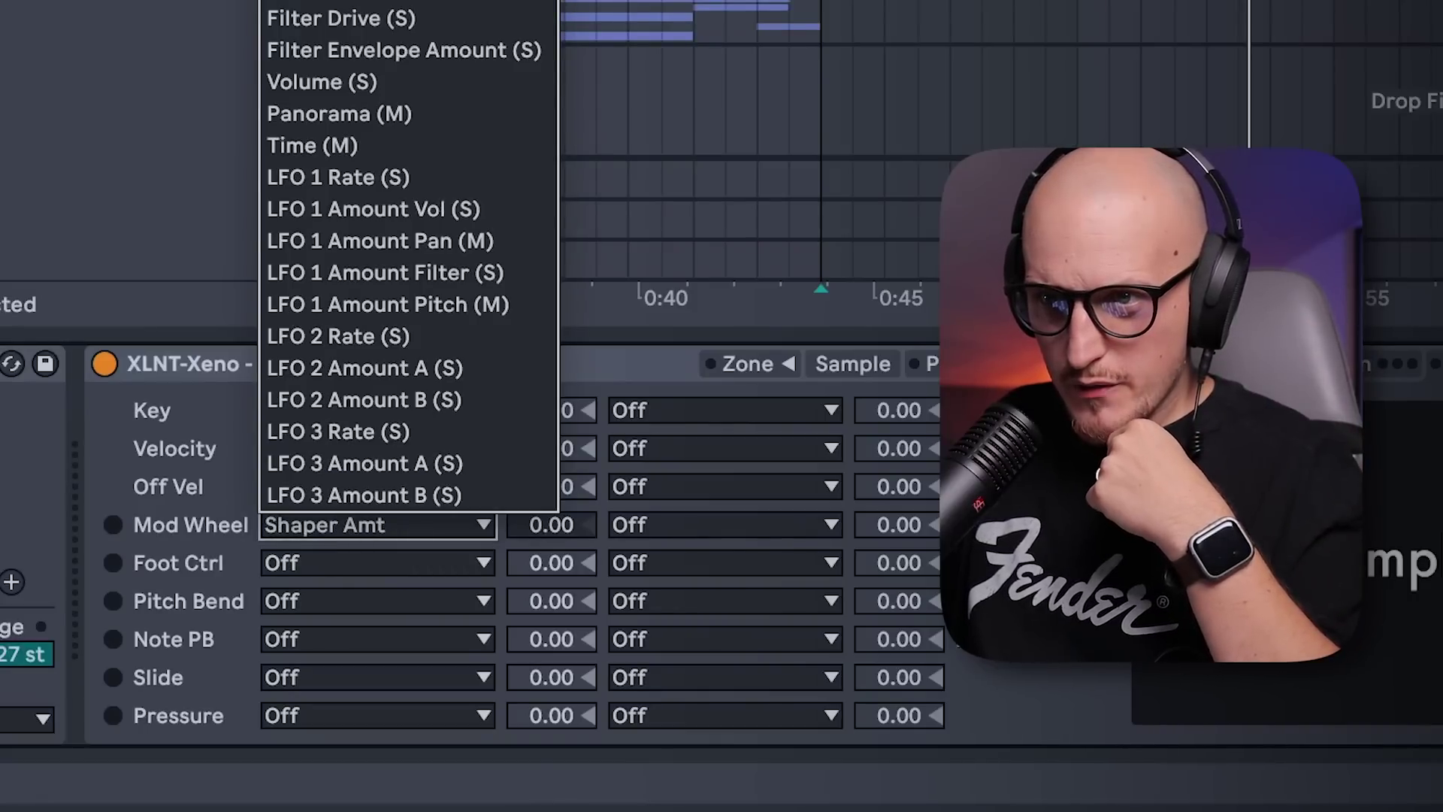
click(338, 2)
drag(559, 524, 560, 564)
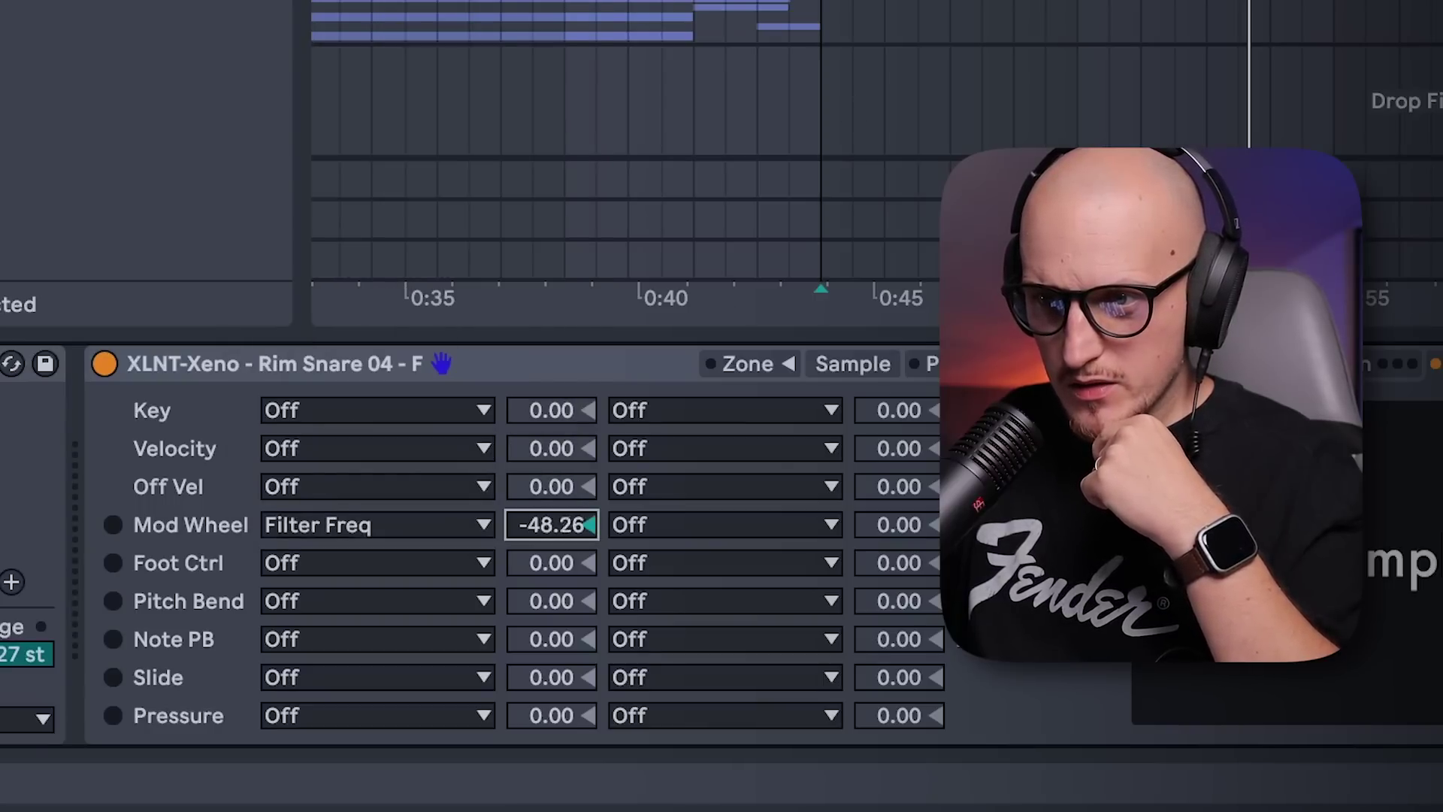
drag(560, 602, 560, 623)
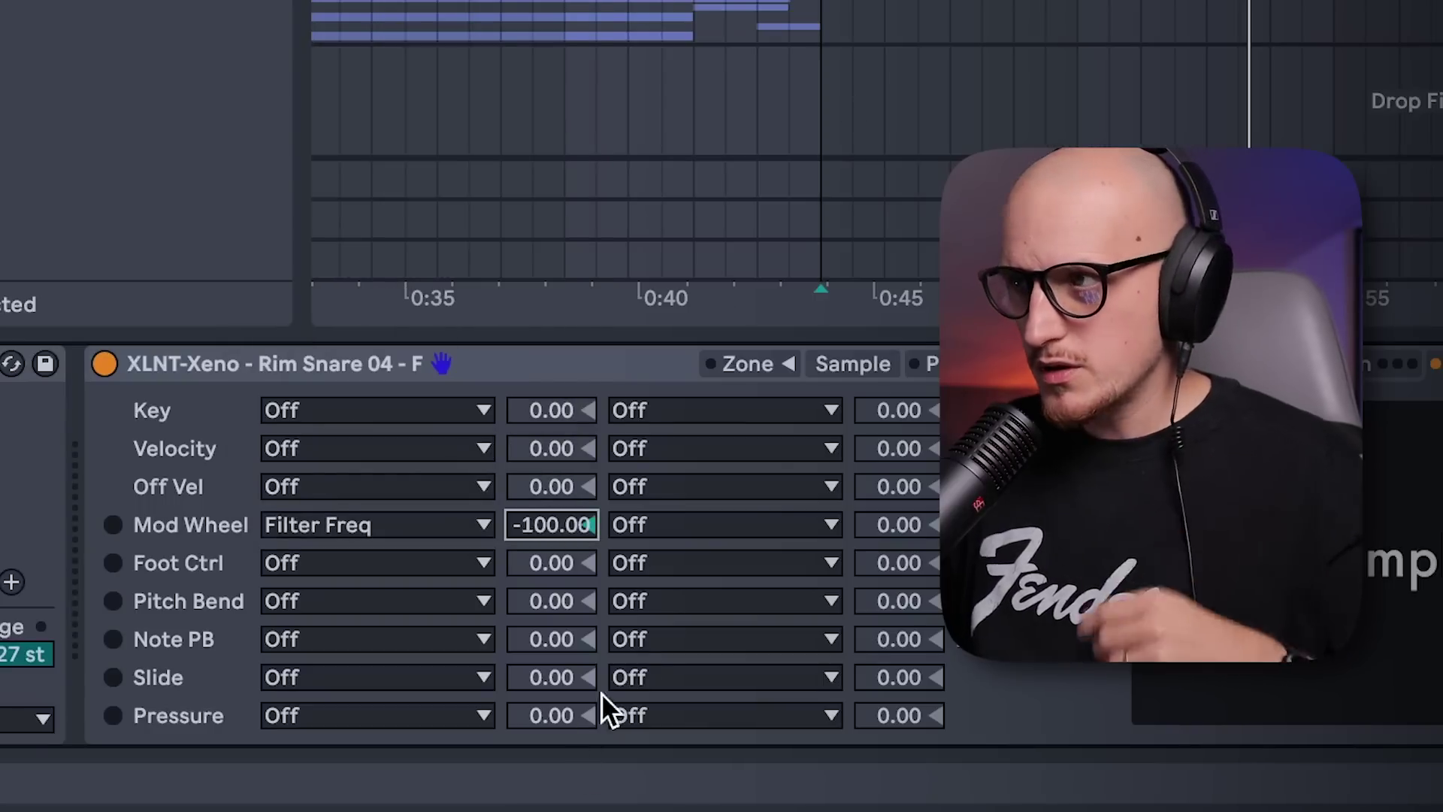